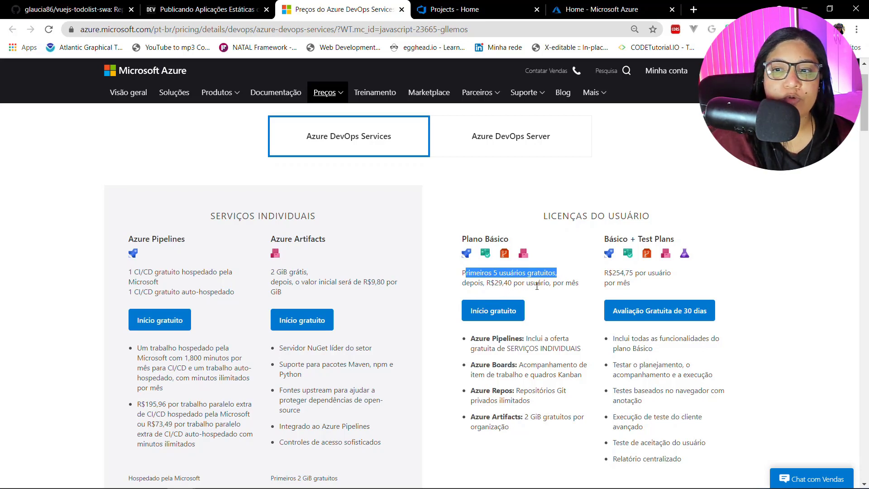
Examine the user licence pricing and the features included in the Basic plan (Plano Básico).
{"action": "left_click", "coordinate": [567, 283]}
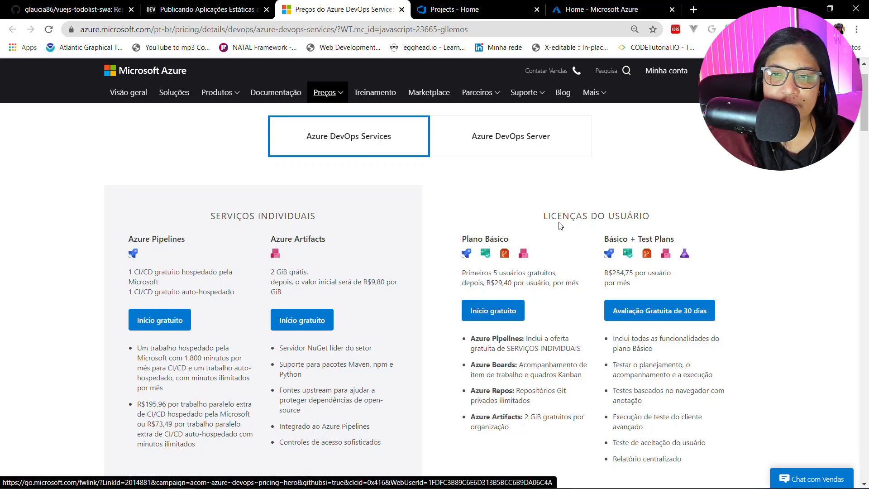
{"action": "mouse_move", "coordinate": [524, 199]}
{"action": "left_mouse_down"}
{"action": "mouse_move", "coordinate": [660, 239]}
{"action": "mouse_move", "coordinate": [589, 196]}
{"action": "mouse_move", "coordinate": [533, 217]}
{"action": "left_mouse_up"}
{"action": "mouse_move", "coordinate": [460, 197]}
{"action": "left_mouse_down"}
{"action": "mouse_move", "coordinate": [448, 219]}
{"action": "mouse_move", "coordinate": [469, 211]}
{"action": "left_mouse_up"}
{"action": "left_click_drag", "start_coordinate": [462, 322], "coordinate": [441, 322]}
{"action": "mouse_move", "coordinate": [438, 329]}
{"action": "left_mouse_down"}
{"action": "mouse_move", "coordinate": [424, 473]}
{"action": "mouse_move", "coordinate": [494, 467]}
{"action": "left_mouse_up"}
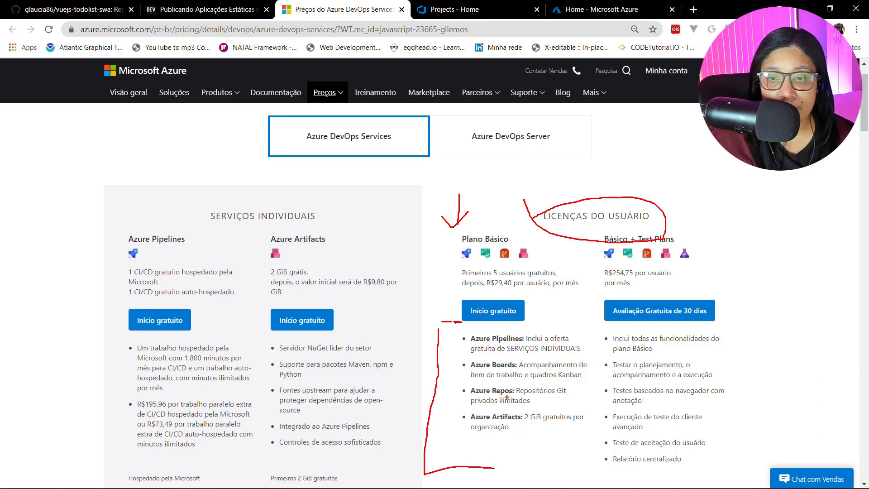
{"action": "left_click_drag", "start_coordinate": [566, 397], "coordinate": [541, 398]}
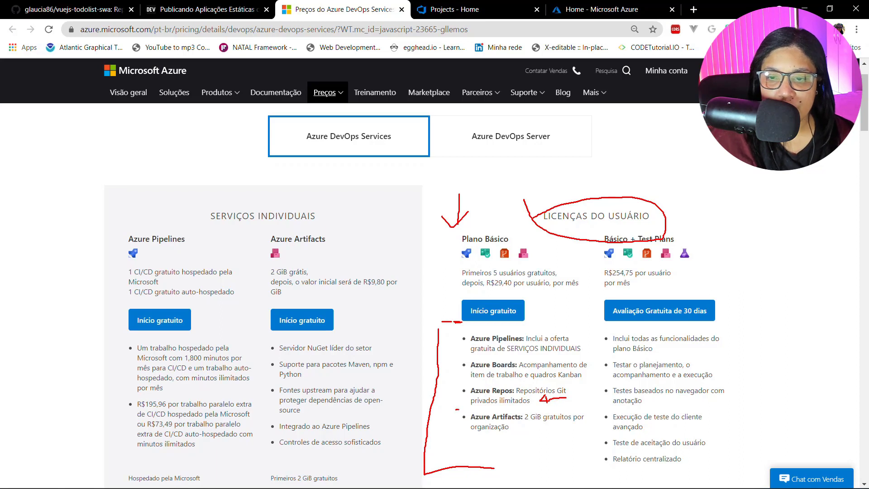
{"action": "left_click_drag", "start_coordinate": [458, 408], "coordinate": [453, 410]}
{"action": "left_click_drag", "start_coordinate": [448, 408], "coordinate": [457, 434]}
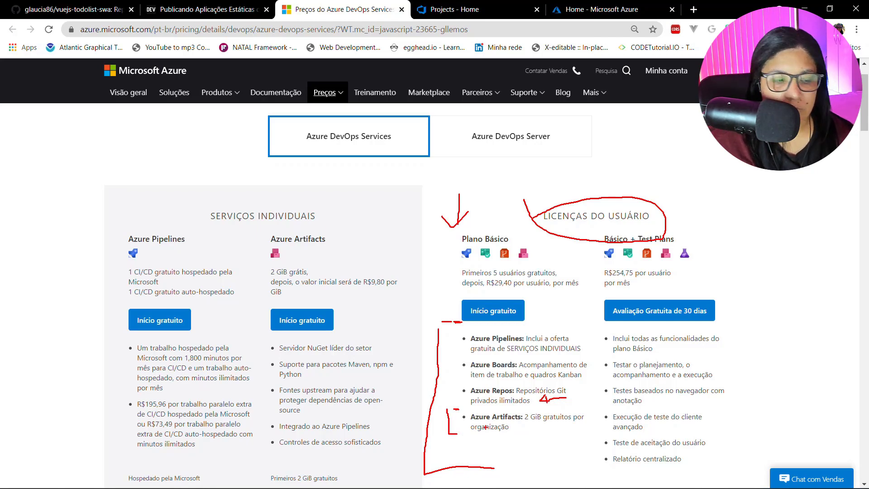
{"action": "key", "text": "Escape"}
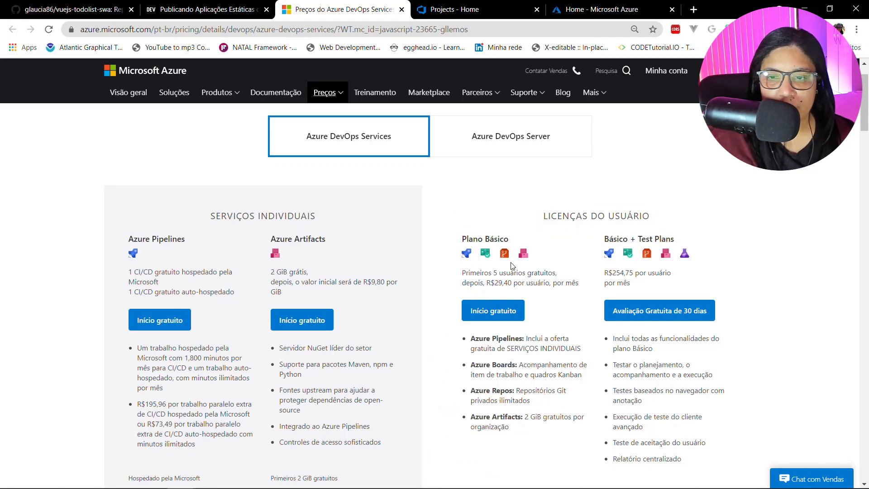
Start the free Basic plan and name the new project SWA com Azure DevOps.
{"action": "left_click", "coordinate": [482, 315]}
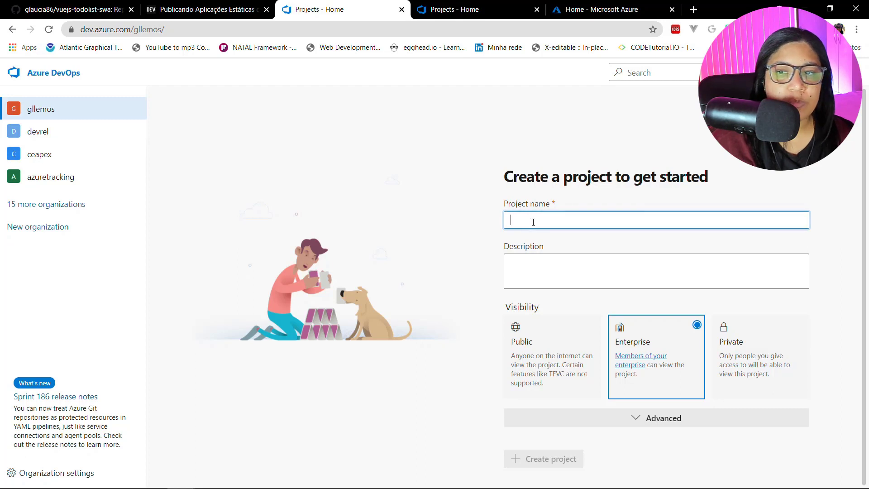
{"action": "type", "text": "SWA"}
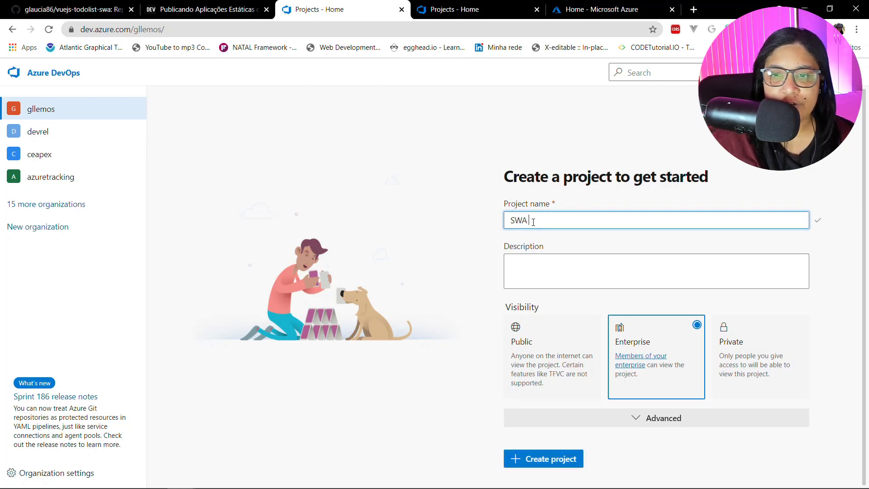
{"action": "type", "text": " com Azure DevOps"}
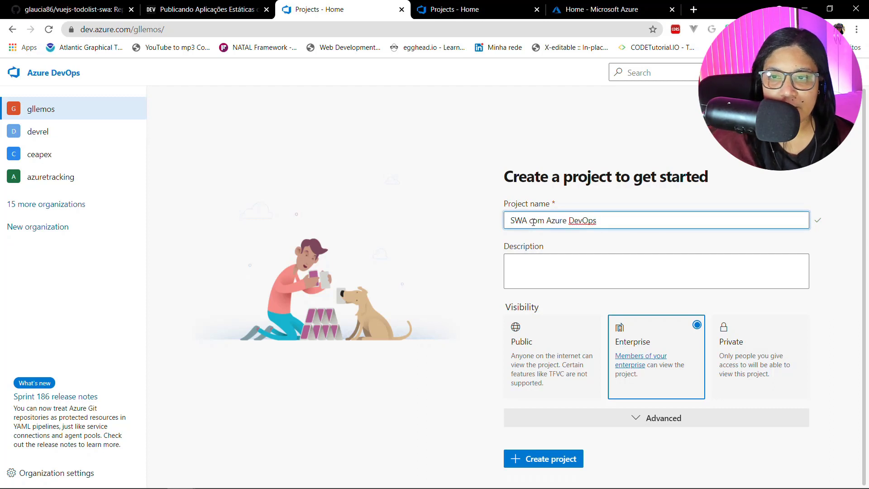
{"action": "left_click", "coordinate": [535, 268]}
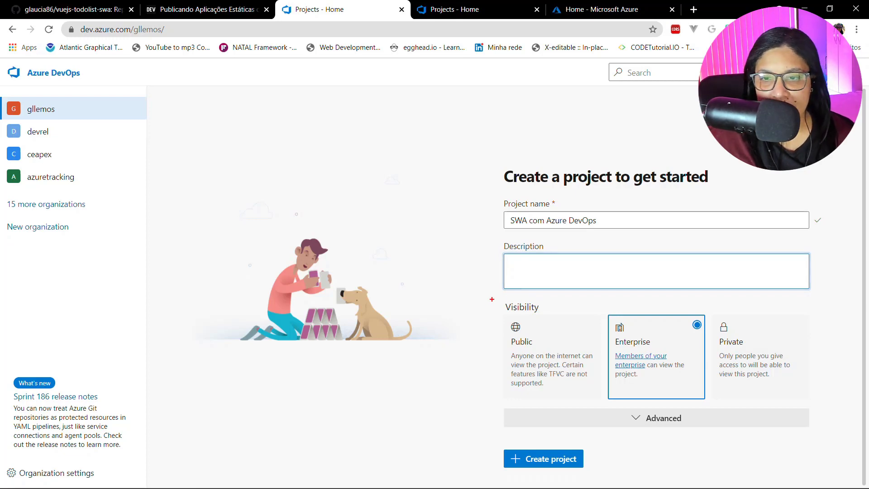
Create the project with Public visibility and Git as its version control.
{"action": "left_click_drag", "start_coordinate": [486, 297], "coordinate": [827, 406]}
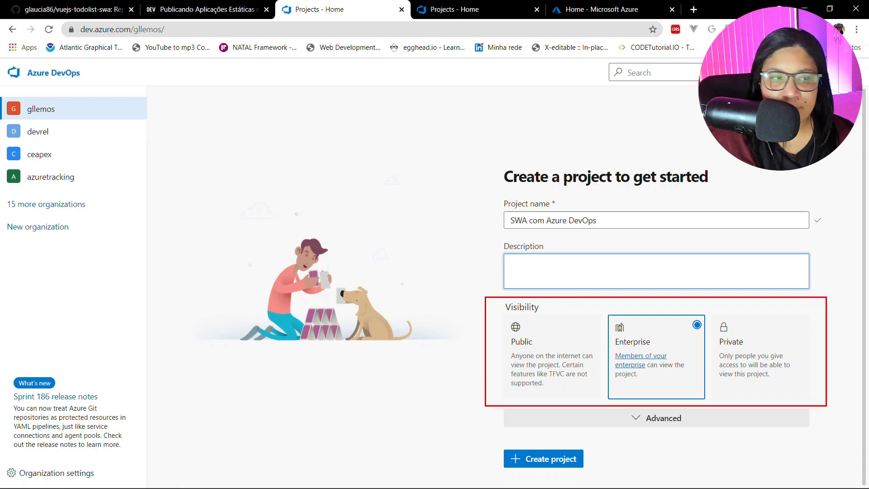
{"action": "left_click", "coordinate": [529, 353]}
{"action": "scroll", "coordinate": [544, 380], "scroll_direction": "down", "scroll_amount": 1}
{"action": "left_click", "coordinate": [578, 414]}
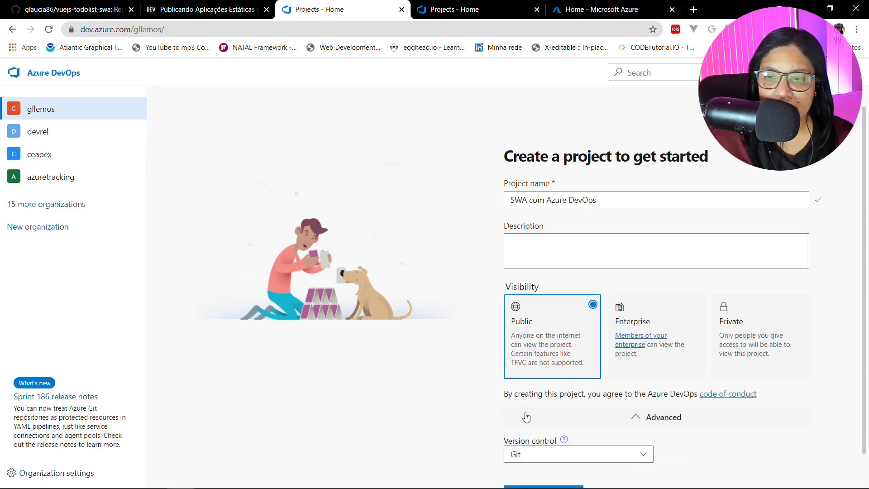
{"action": "scroll", "coordinate": [463, 392], "scroll_direction": "down", "scroll_amount": 1}
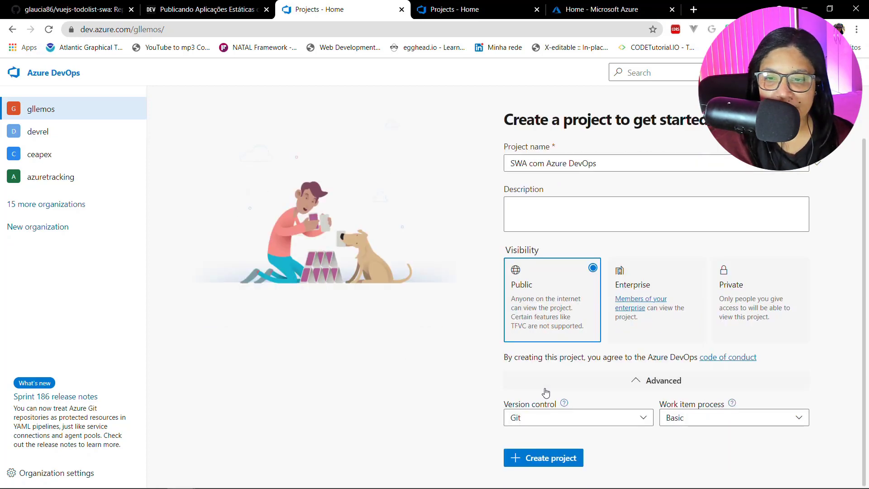
{"action": "left_click", "coordinate": [642, 420]}
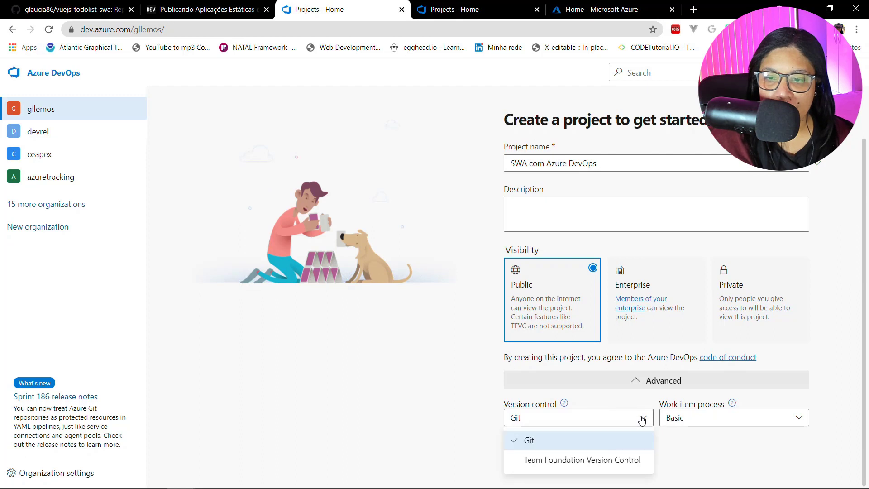
{"action": "left_click", "coordinate": [559, 442]}
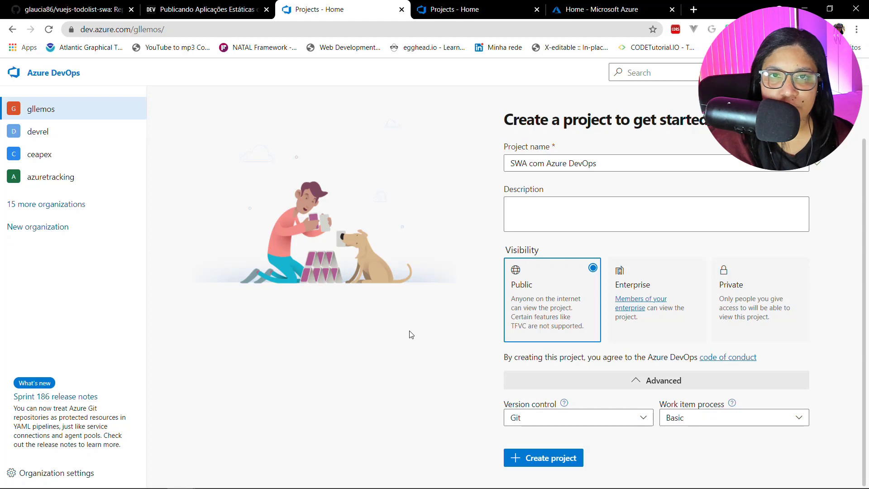
{"action": "left_click", "coordinate": [525, 458]}
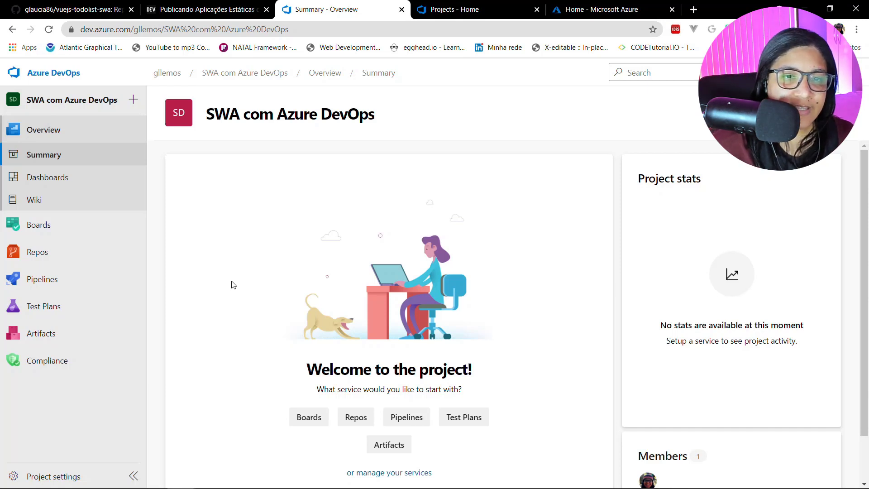
Look over the project's overview and dashboards, and view its Kanban board with the welcome message dismissed.
{"action": "left_click", "coordinate": [46, 129]}
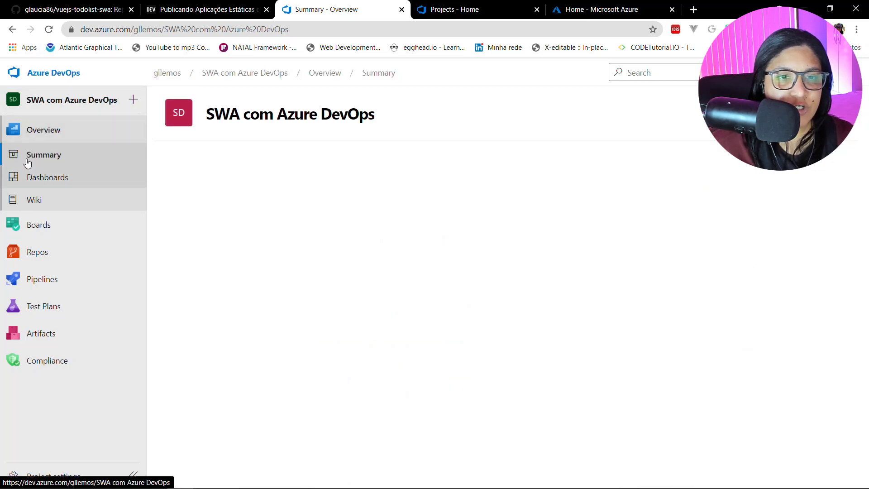
{"action": "left_click", "coordinate": [46, 181]}
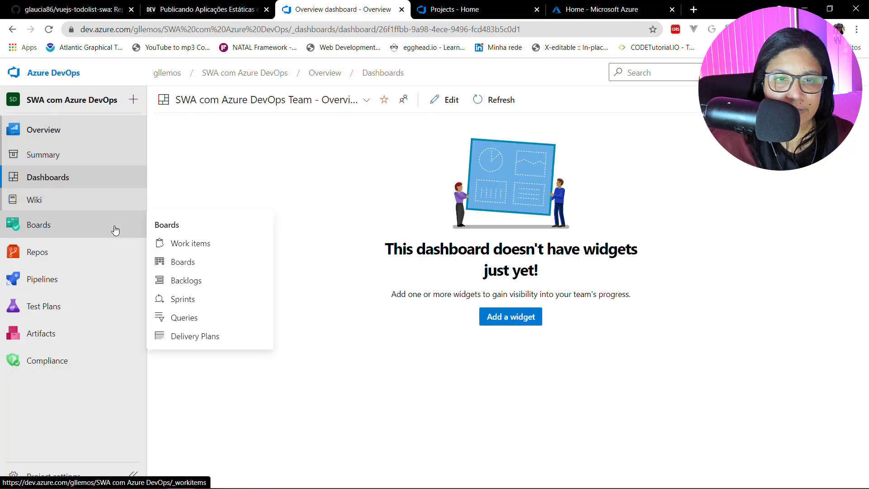
{"action": "left_click", "coordinate": [69, 228]}
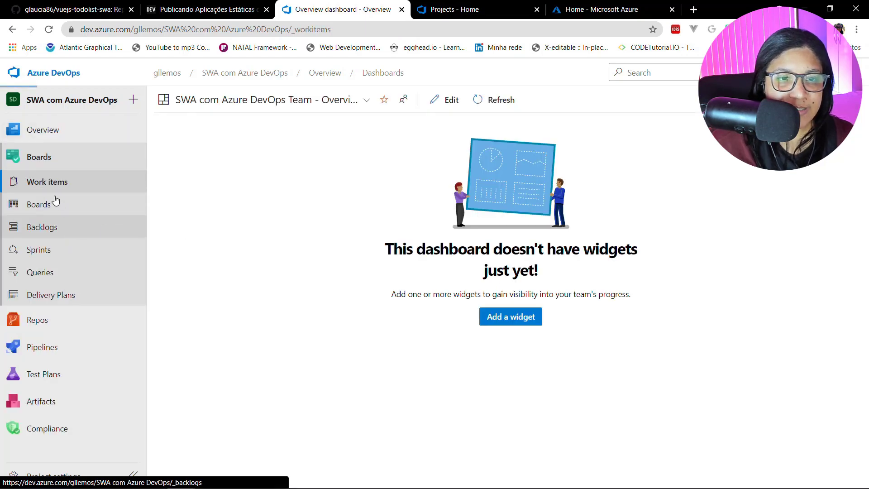
{"action": "left_click", "coordinate": [40, 209]}
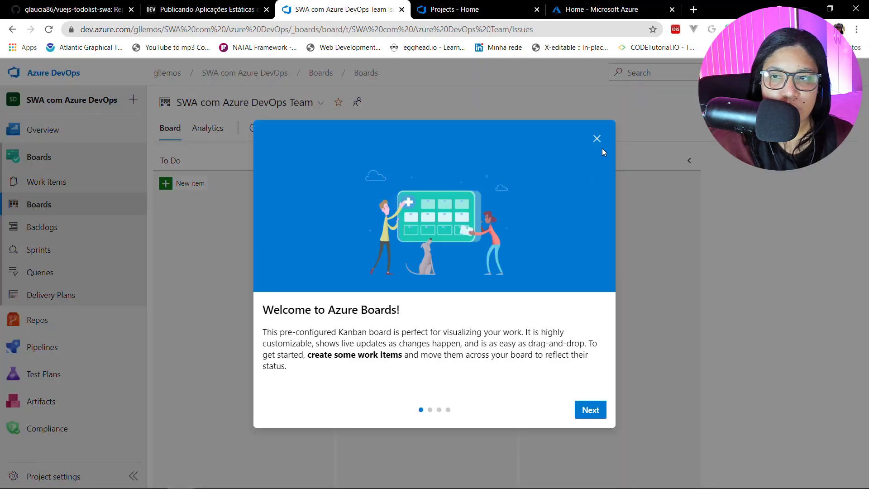
{"action": "left_click", "coordinate": [598, 141]}
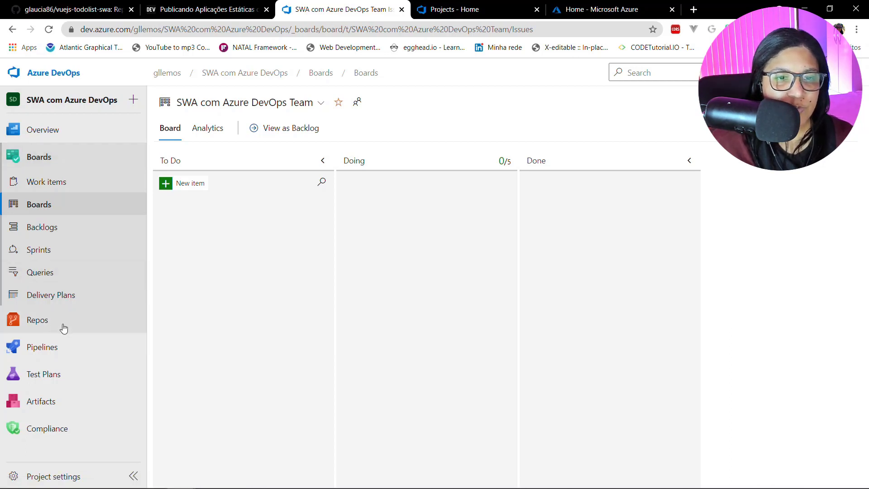
Open the files area of the project's repository and find the option to import a repository.
{"action": "mouse_move", "coordinate": [39, 324]}
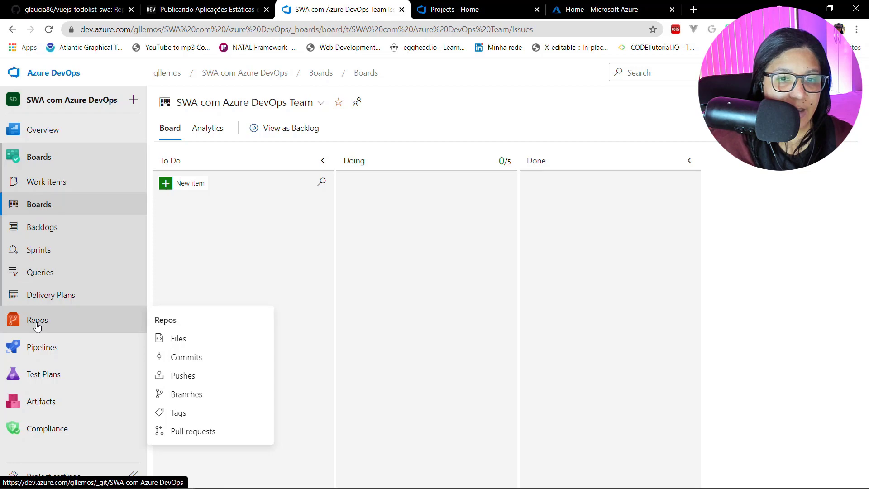
{"action": "left_click", "coordinate": [176, 339]}
{"action": "scroll", "coordinate": [392, 235], "scroll_direction": "down", "scroll_amount": 1}
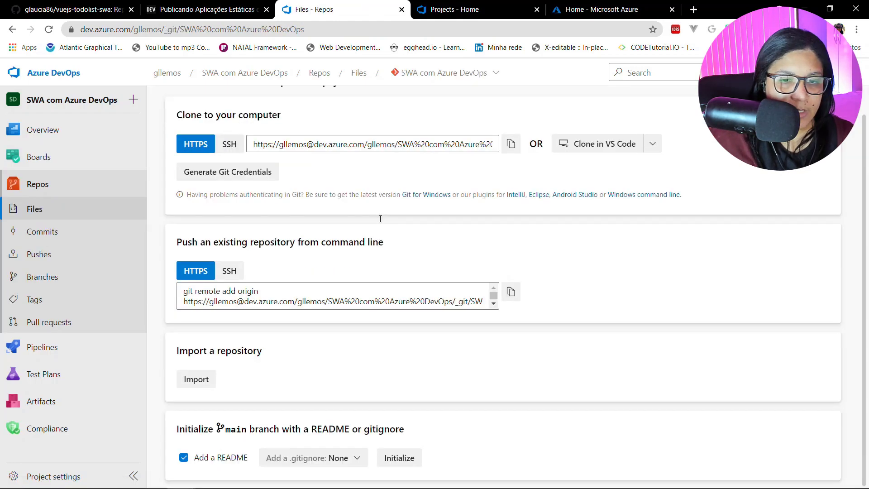
{"action": "mouse_move", "coordinate": [101, 355]}
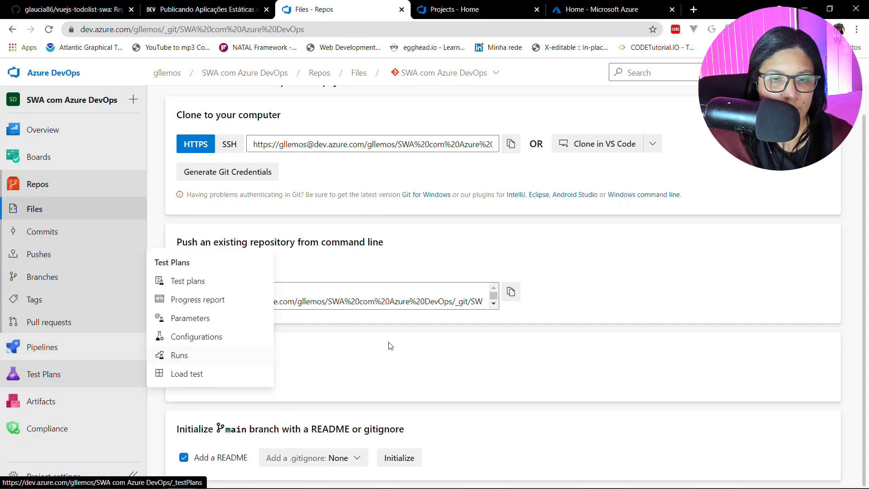
{"action": "mouse_move", "coordinate": [166, 330]}
{"action": "left_mouse_down"}
{"action": "mouse_move", "coordinate": [233, 379]}
{"action": "mouse_move", "coordinate": [347, 401]}
{"action": "left_mouse_up"}
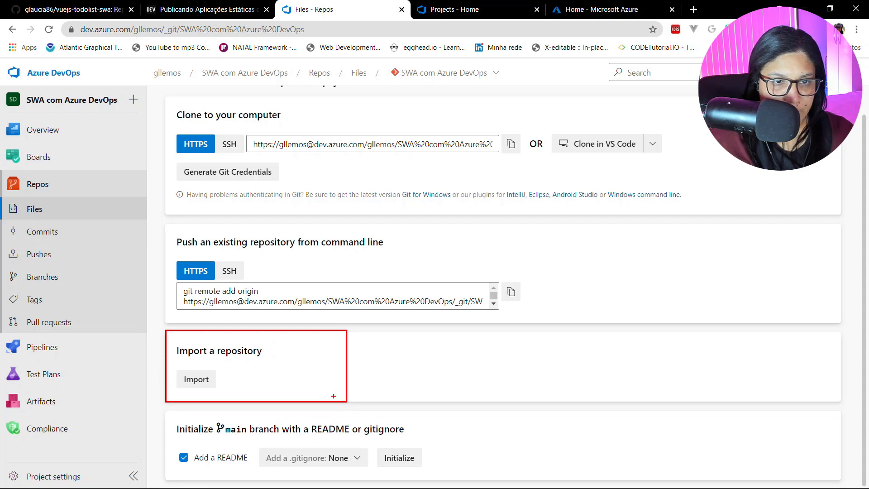
{"action": "mouse_move", "coordinate": [15, 164]}
{"action": "left_mouse_down"}
{"action": "mouse_move", "coordinate": [43, 218]}
{"action": "mouse_move", "coordinate": [159, 320]}
{"action": "mouse_move", "coordinate": [168, 339]}
{"action": "mouse_move", "coordinate": [174, 315]}
{"action": "left_mouse_up"}
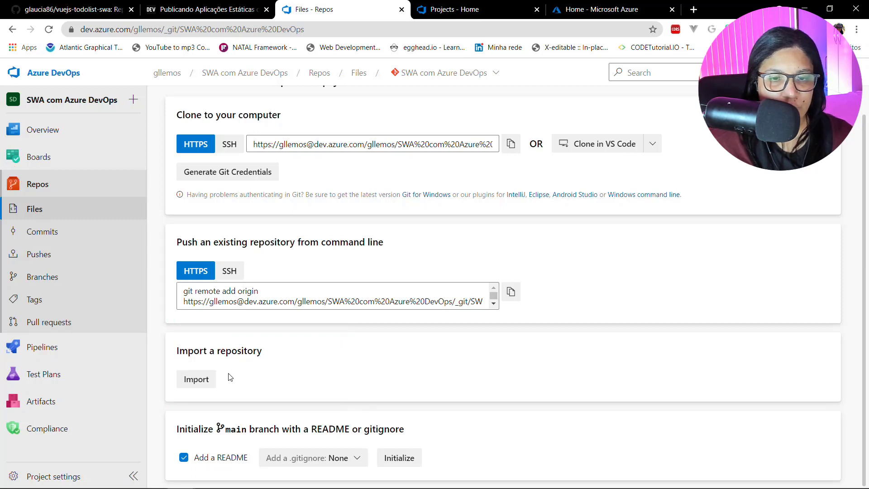
Start a repository import with Git as the repository type.
{"action": "left_click", "coordinate": [206, 379]}
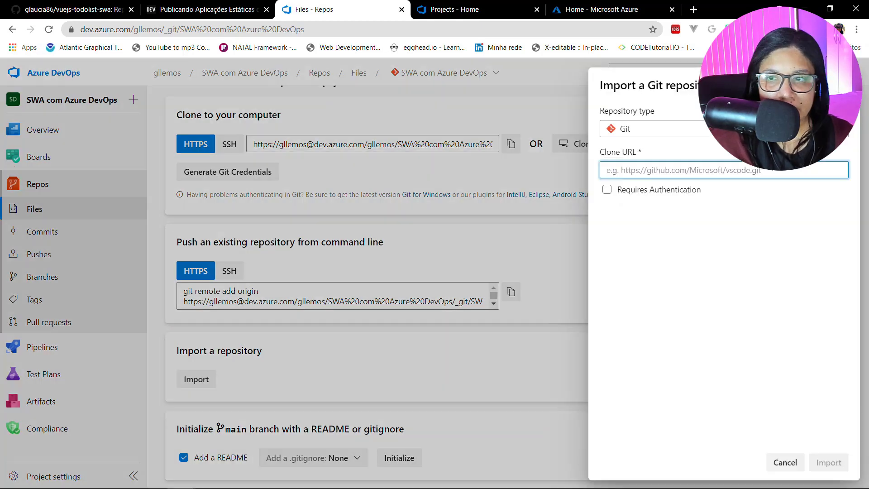
{"action": "left_click", "coordinate": [646, 128]}
{"action": "left_click", "coordinate": [646, 129]}
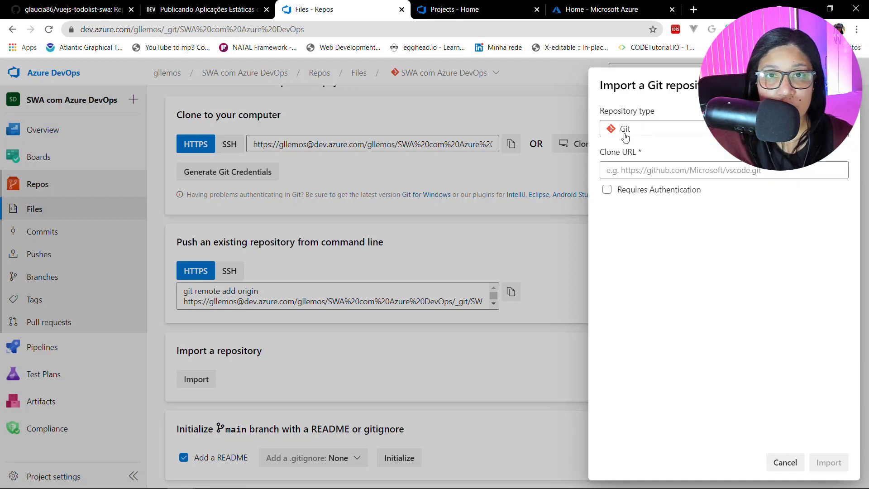
{"action": "left_click", "coordinate": [623, 171]}
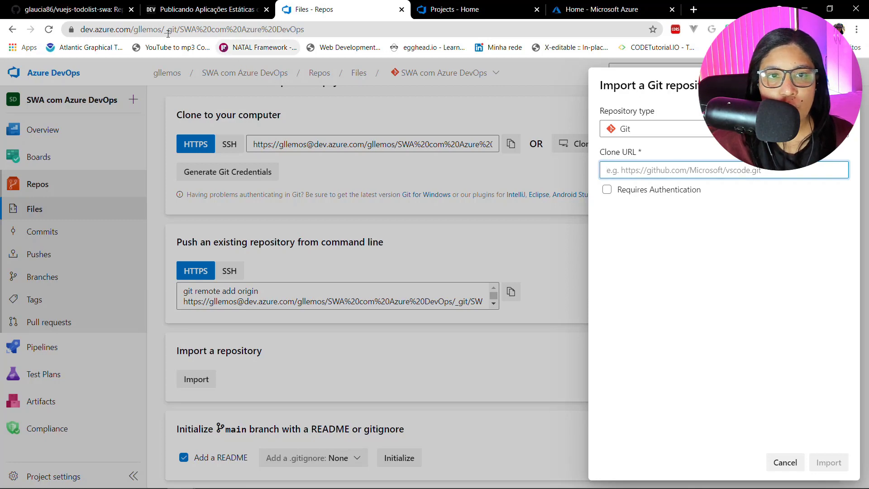
Copy the HTTPS clone URL of the vuejs-todolist-swa repository on GitHub into the import's Clone URL.
{"action": "left_click", "coordinate": [108, 15]}
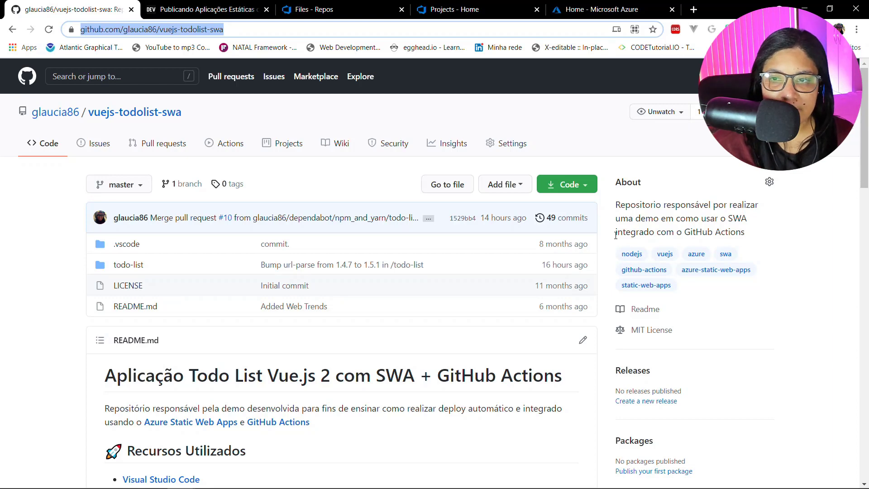
{"action": "left_click", "coordinate": [582, 189]}
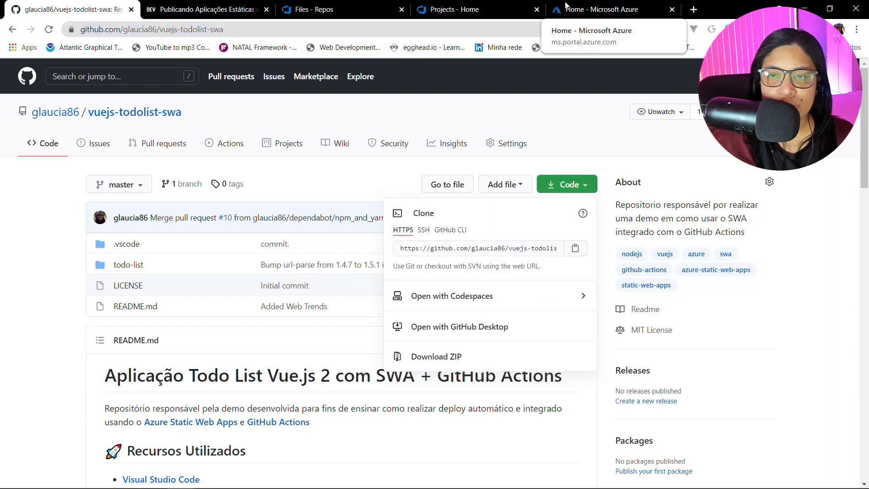
{"action": "left_click", "coordinate": [575, 248]}
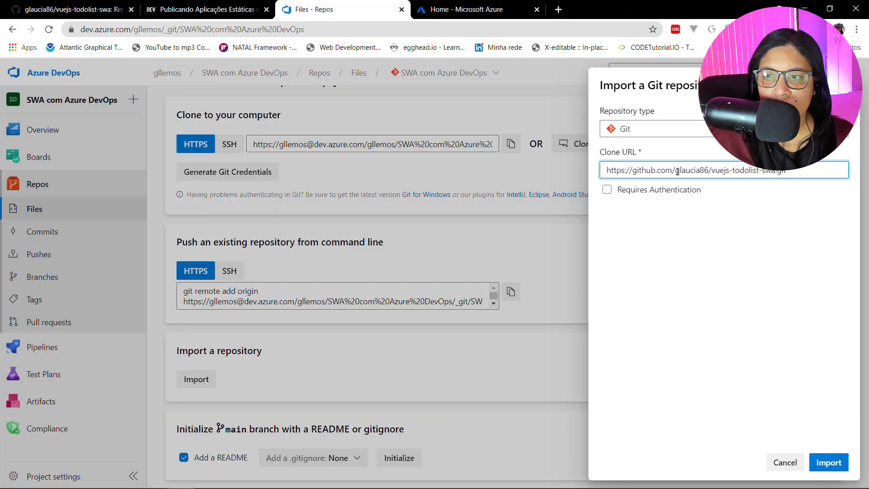
{"action": "mouse_move", "coordinate": [672, 171]}
{"action": "left_mouse_down"}
{"action": "mouse_move", "coordinate": [729, 173]}
{"action": "mouse_move", "coordinate": [715, 173]}
{"action": "left_mouse_up"}
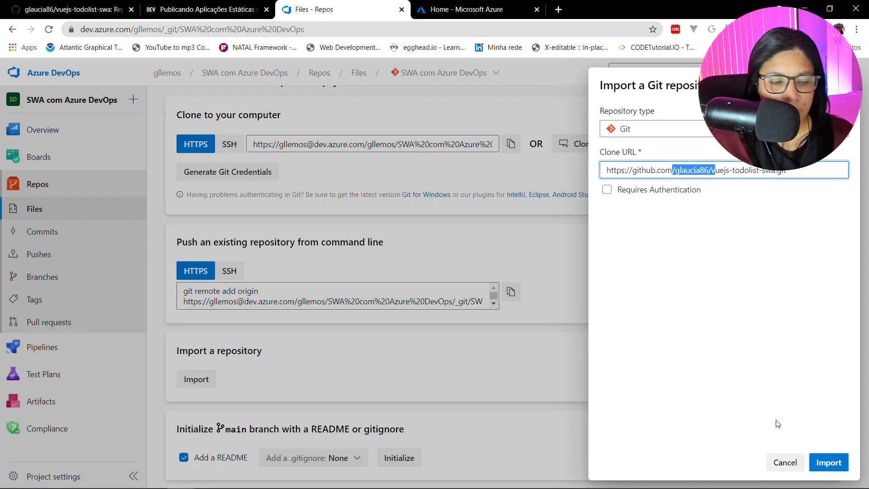
Import the vuejs-todolist-swa repository into the project and look through its README.
{"action": "mouse_move", "coordinate": [792, 385]}
{"action": "left_mouse_down"}
{"action": "mouse_move", "coordinate": [825, 440]}
{"action": "mouse_move", "coordinate": [837, 404]}
{"action": "left_mouse_up"}
{"action": "key", "text": "Escape"}
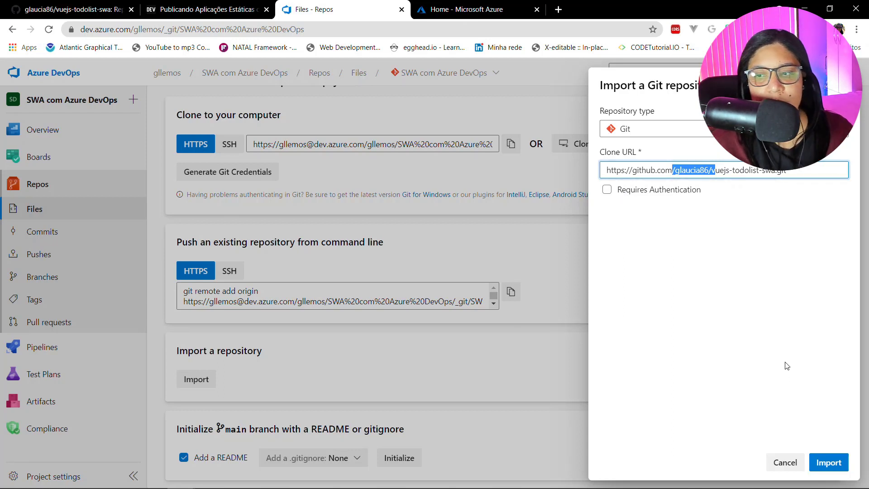
{"action": "left_click", "coordinate": [830, 462]}
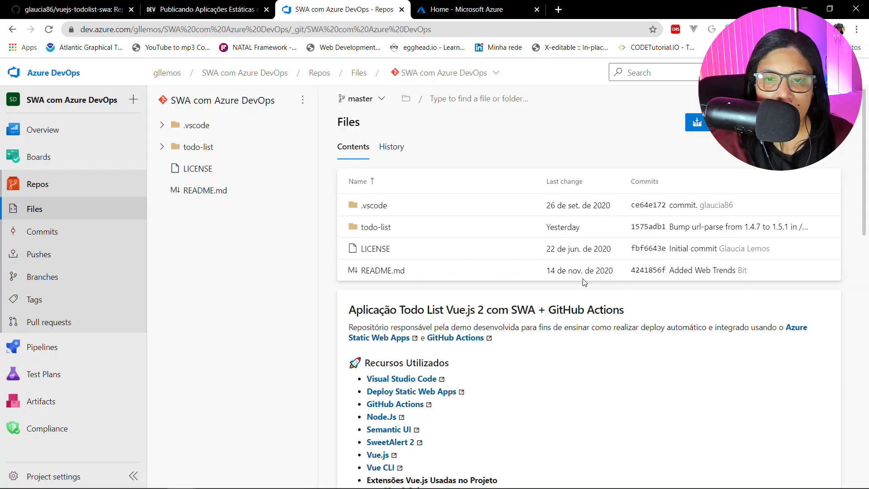
{"action": "scroll", "coordinate": [369, 308], "scroll_direction": "down", "scroll_amount": 3}
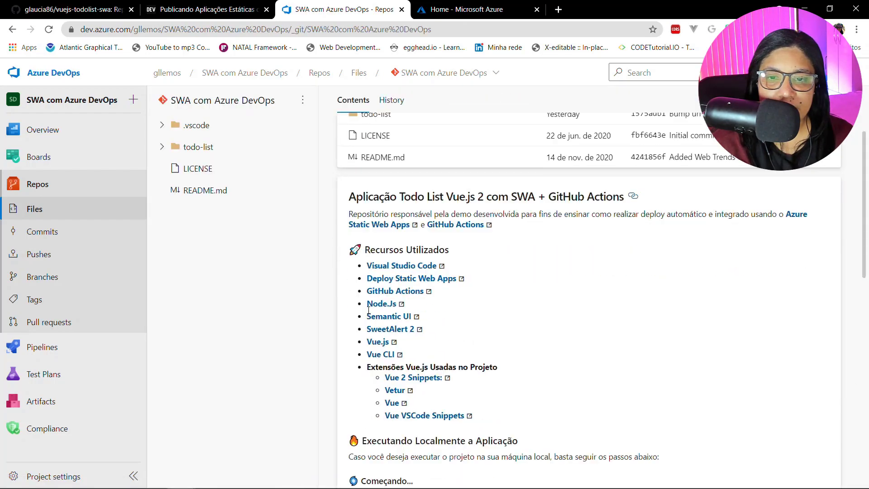
Look through the imported repository's README and the contents of its todo-list and src folders.
{"action": "scroll", "coordinate": [369, 310], "scroll_direction": "down", "scroll_amount": 10}
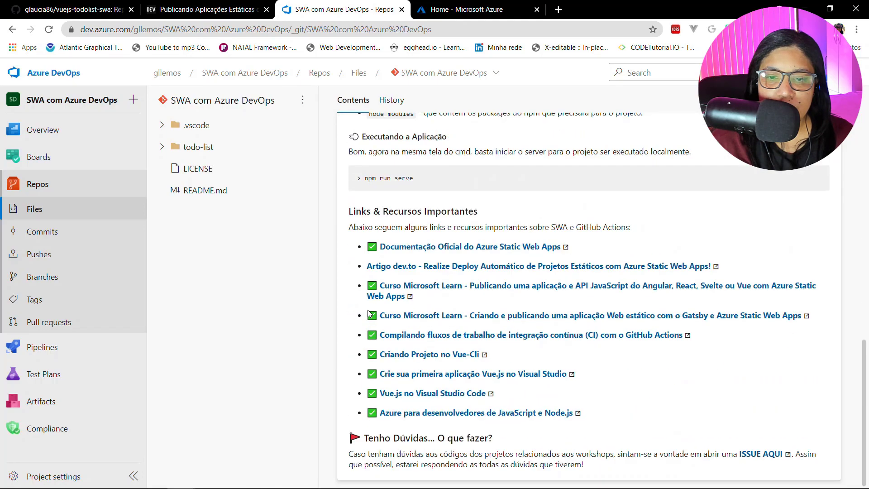
{"action": "scroll", "coordinate": [369, 313], "scroll_direction": "up", "scroll_amount": 15}
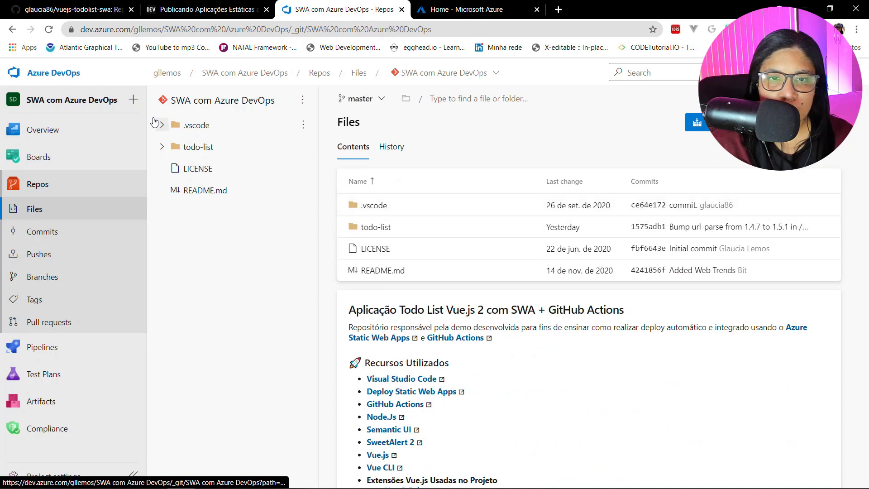
{"action": "left_click", "coordinate": [162, 147]}
{"action": "left_click", "coordinate": [170, 190]}
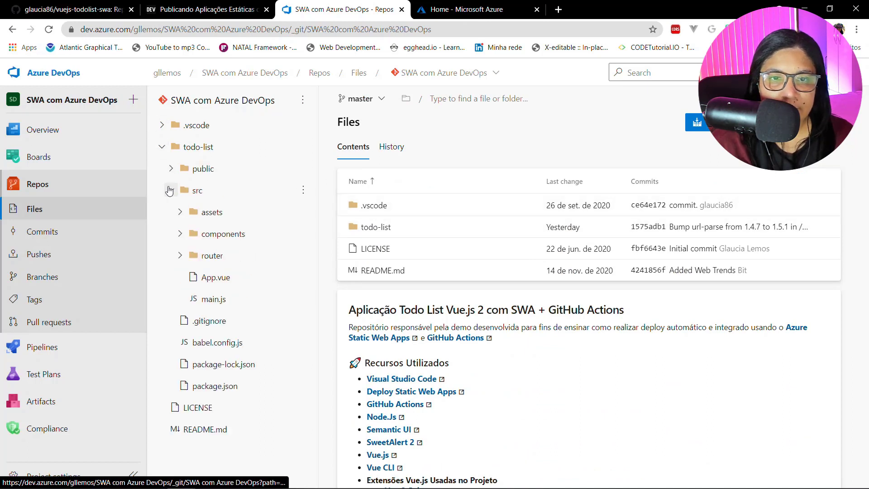
{"action": "left_click", "coordinate": [171, 190]}
{"action": "left_click", "coordinate": [161, 147]}
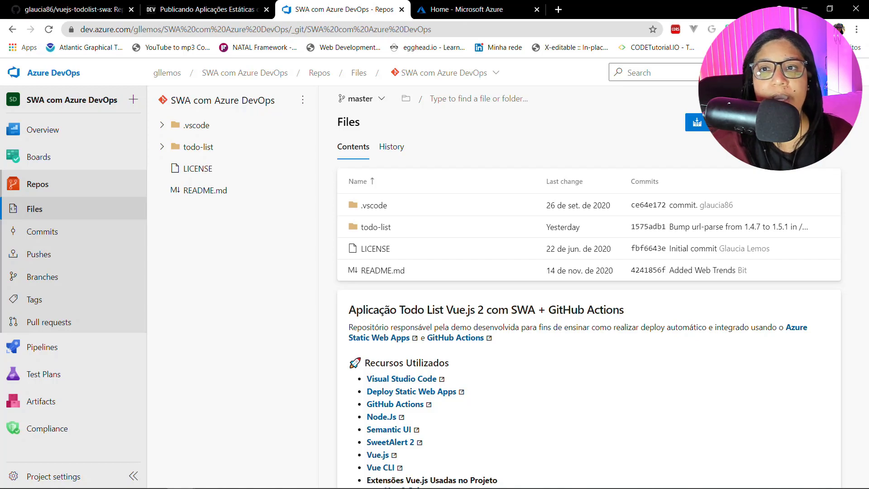
Find the DEV article's section on creating the static application in Azure and open the Azure Portal.
{"action": "left_click", "coordinate": [247, 9]}
{"action": "scroll", "coordinate": [203, 208], "scroll_direction": "down", "scroll_amount": 10}
{"action": "scroll", "coordinate": [205, 210], "scroll_direction": "down", "scroll_amount": 15}
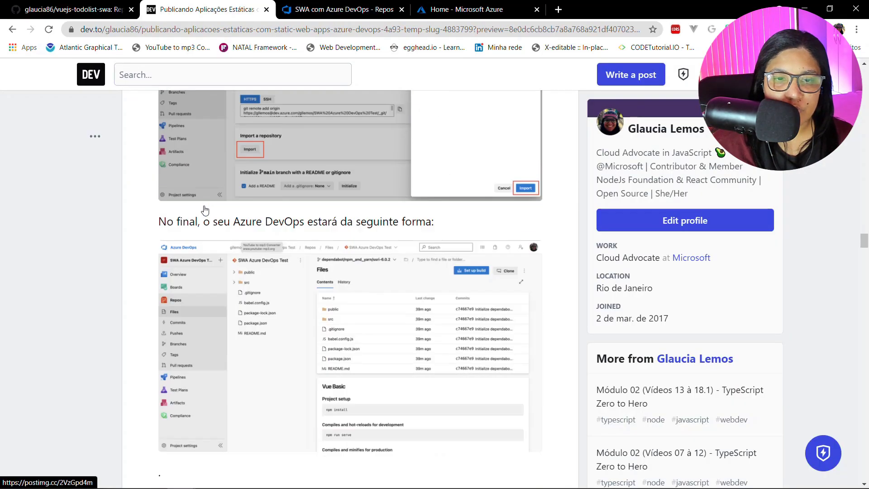
{"action": "scroll", "coordinate": [205, 209], "scroll_direction": "up", "scroll_amount": 3}
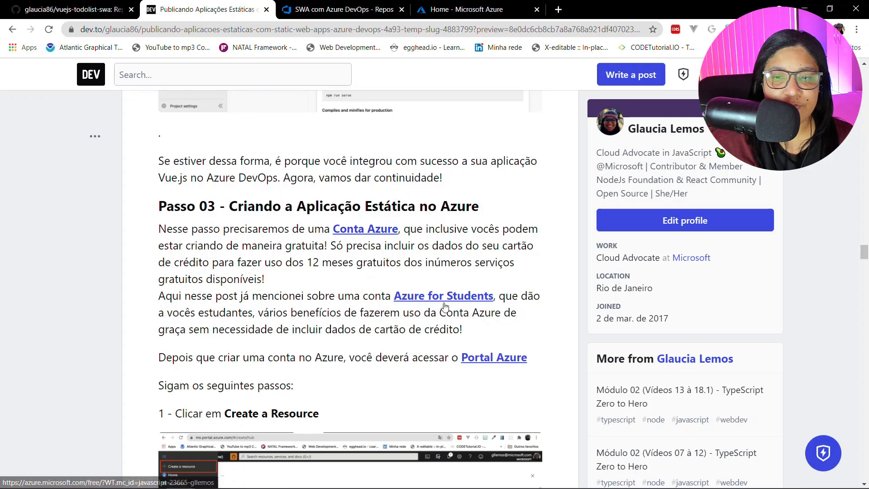
{"action": "left_click", "coordinate": [471, 359], "text": "ctrl"}
{"action": "left_click", "coordinate": [659, 14]}
{"action": "left_click", "coordinate": [672, 9]}
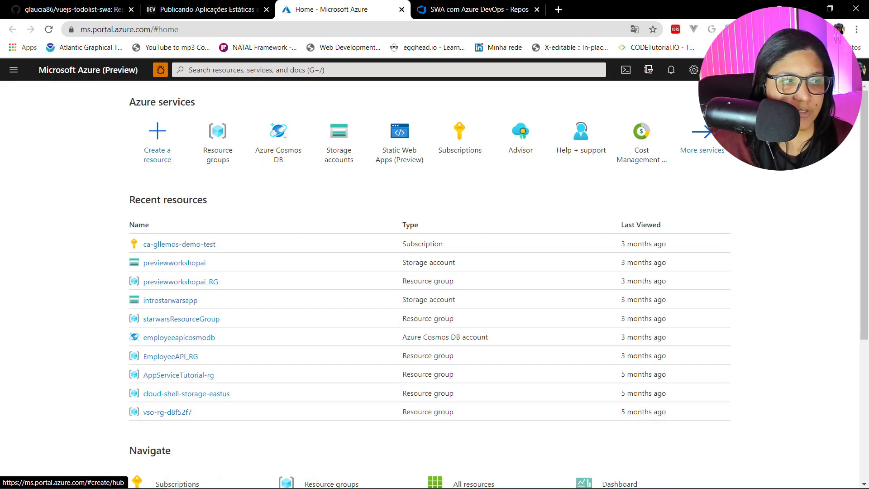
Find Static Web App (preview) among the resources that can be created and start creating it.
{"action": "left_click", "coordinate": [14, 71]}
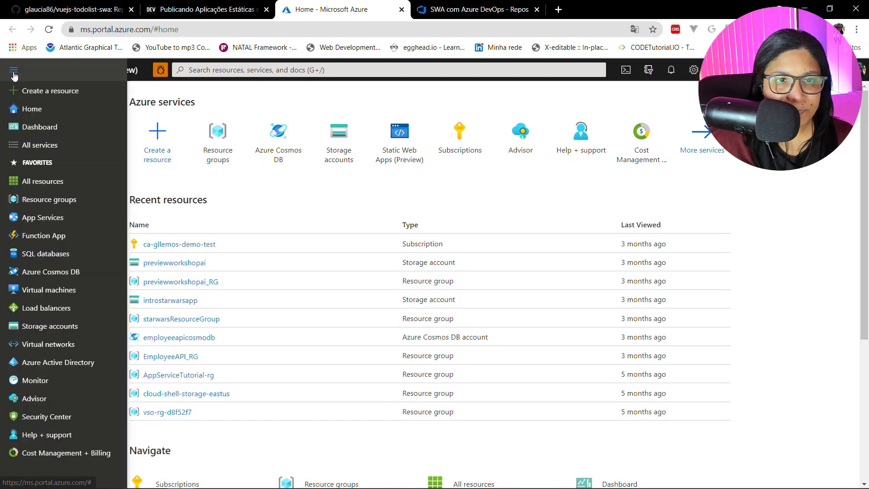
{"action": "left_click", "coordinate": [30, 92]}
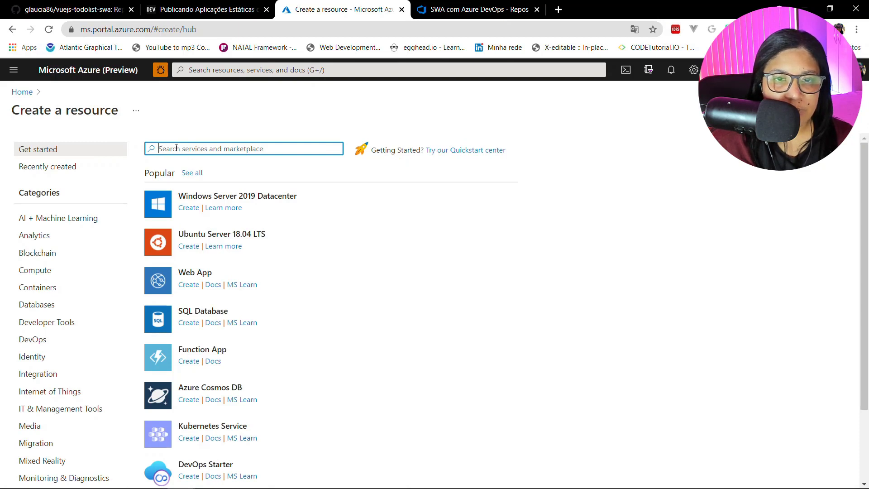
{"action": "type", "text": "static"}
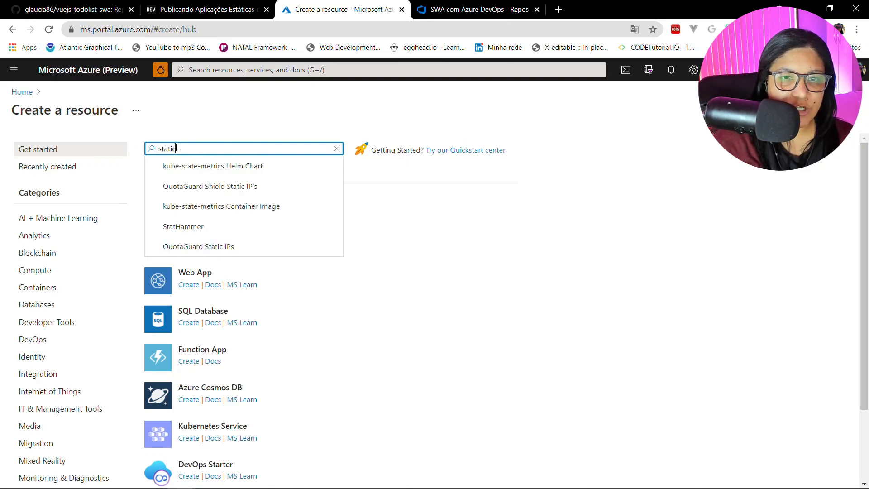
{"action": "type", "text": " web ap"}
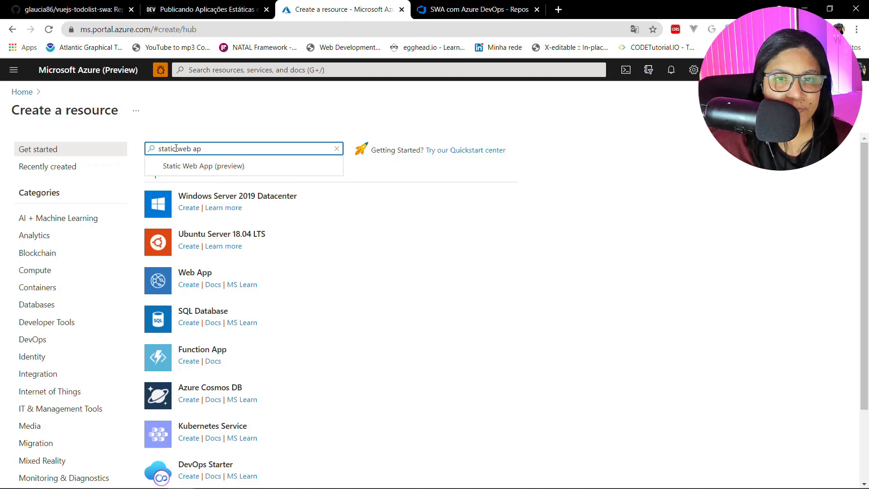
{"action": "left_click", "coordinate": [176, 165]}
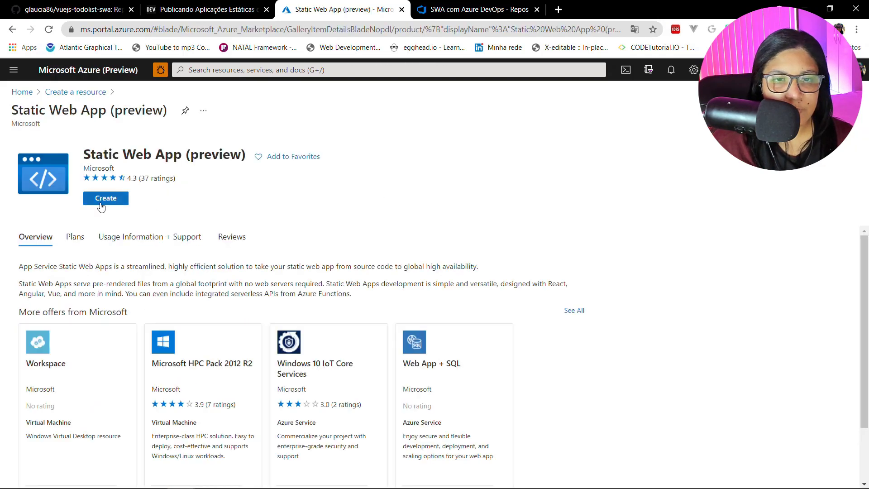
{"action": "left_click", "coordinate": [104, 201]}
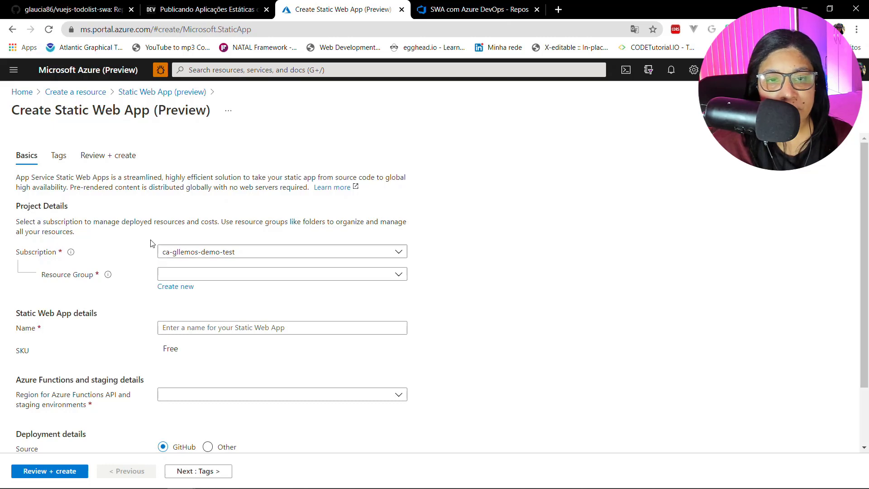
Create a new resource group named SwaDevOps_RG for the static web app.
{"action": "scroll", "coordinate": [117, 261], "scroll_direction": "down", "scroll_amount": 1}
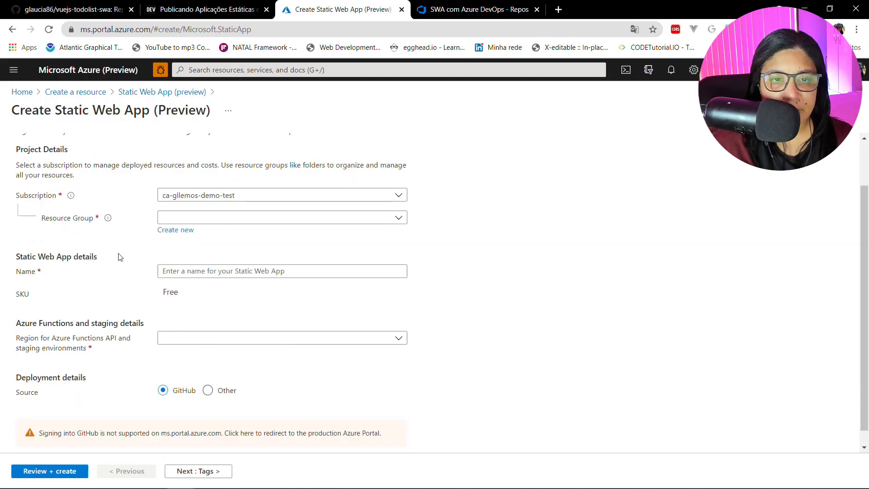
{"action": "scroll", "coordinate": [120, 257], "scroll_direction": "down", "scroll_amount": 1}
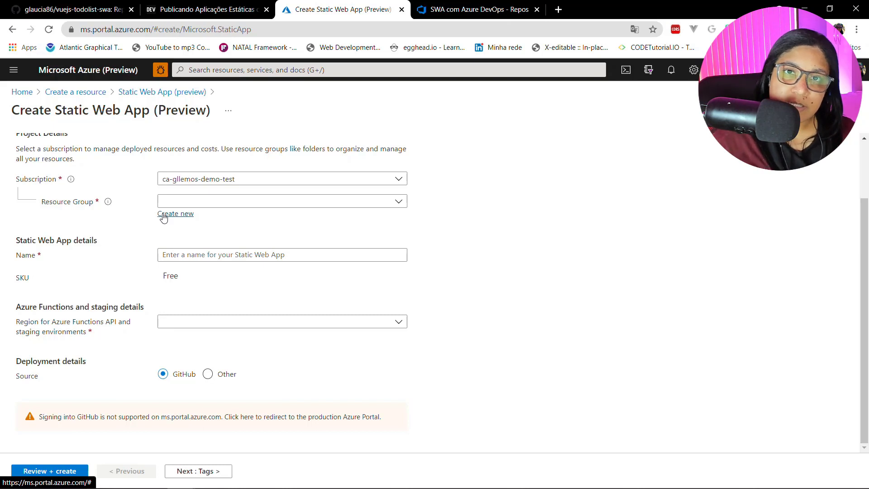
{"action": "left_click", "coordinate": [164, 218]}
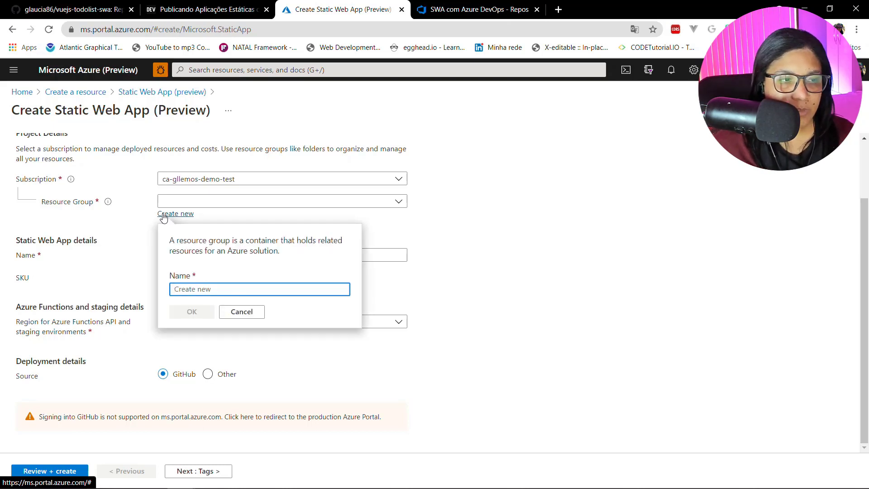
{"action": "type", "text": "Swa"}
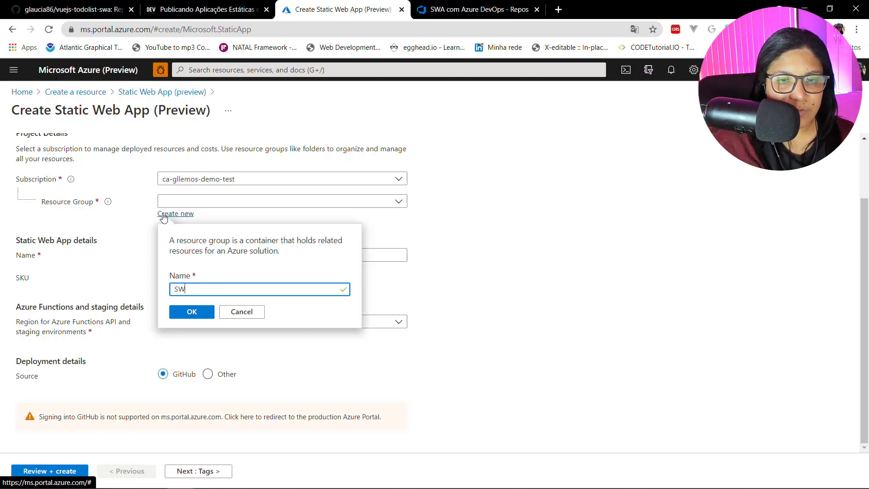
{"action": "type", "text": "DevOps"}
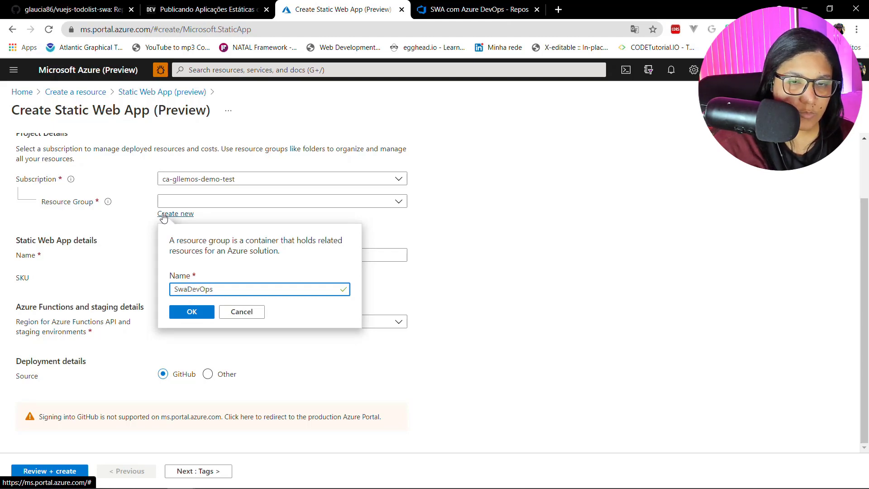
{"action": "type", "text": "_RG"}
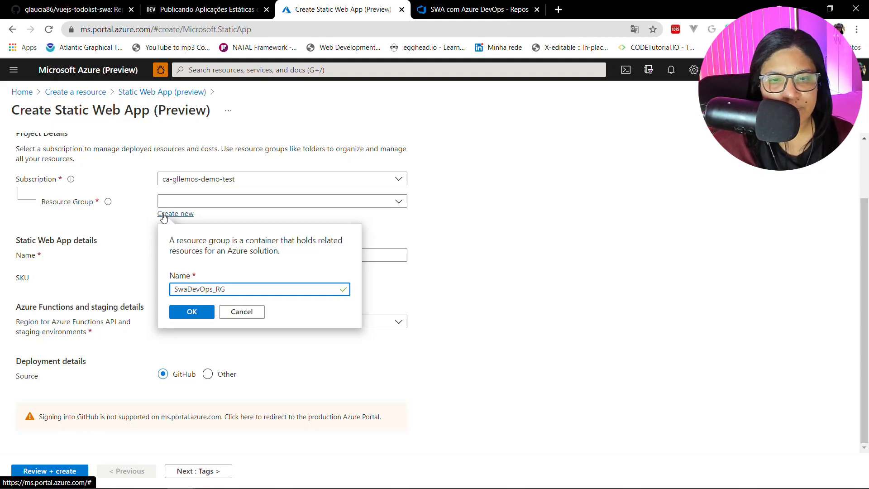
{"action": "left_click", "coordinate": [192, 311]}
Name the static web app swa-devops.
{"action": "left_click", "coordinate": [170, 256]}
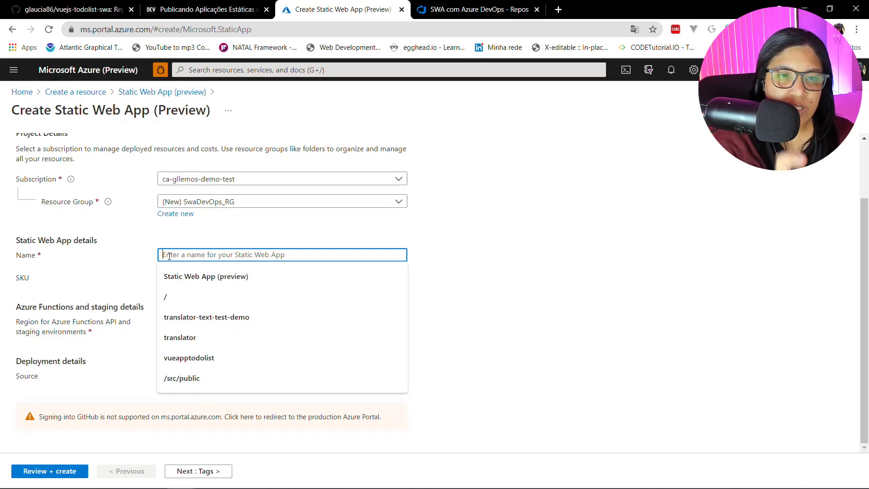
{"action": "type", "text": "swa"}
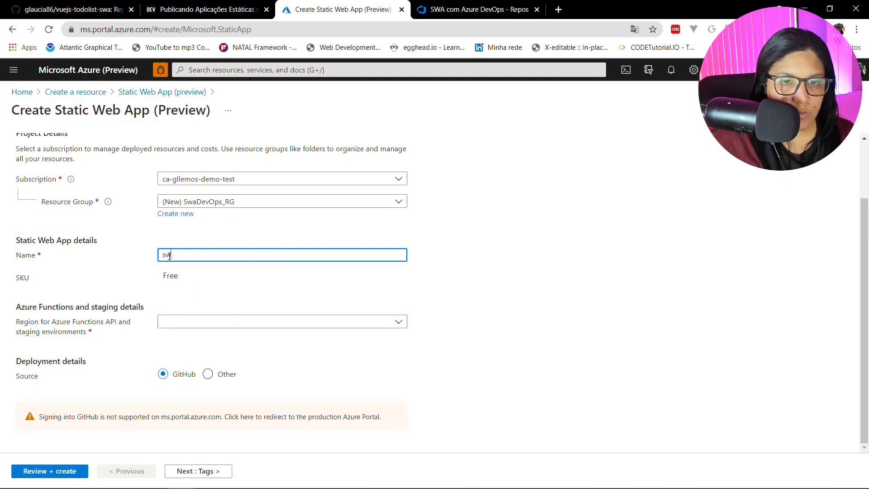
{"action": "type", "text": "-dev"}
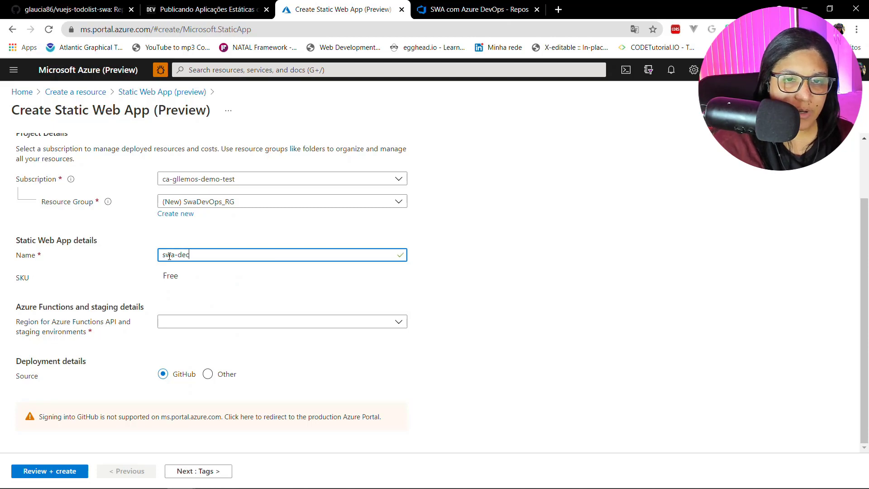
{"action": "key", "text": "BackSpace"}
{"action": "type", "text": "vops"}
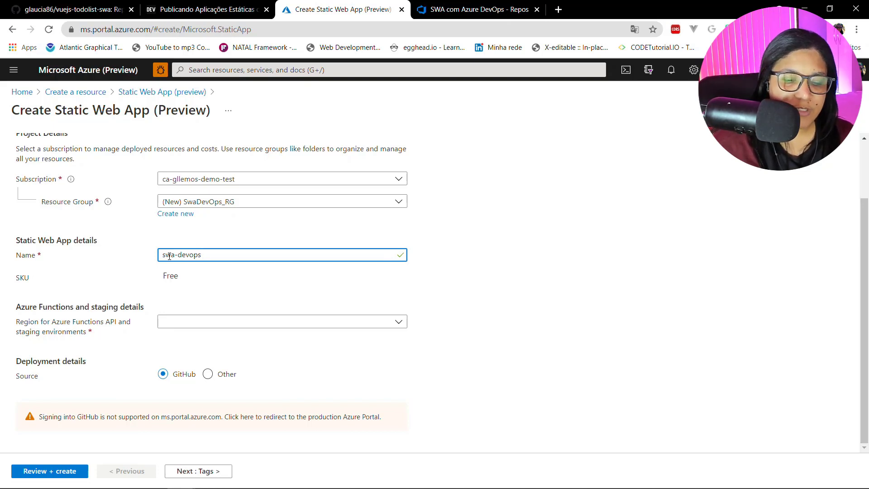
{"action": "type", "text": "glau"}
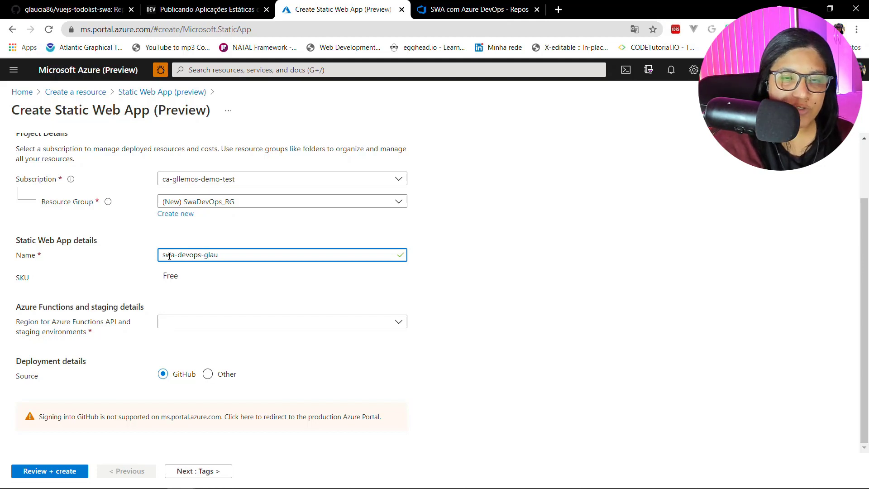
{"action": "key", "text": "BackSpace"}
{"action": "key", "text": "BackSpace"}
{"action": "key", "text": "BackSpace"}
{"action": "key", "text": "BackSpace"}
{"action": "key", "text": "BackSpace"}
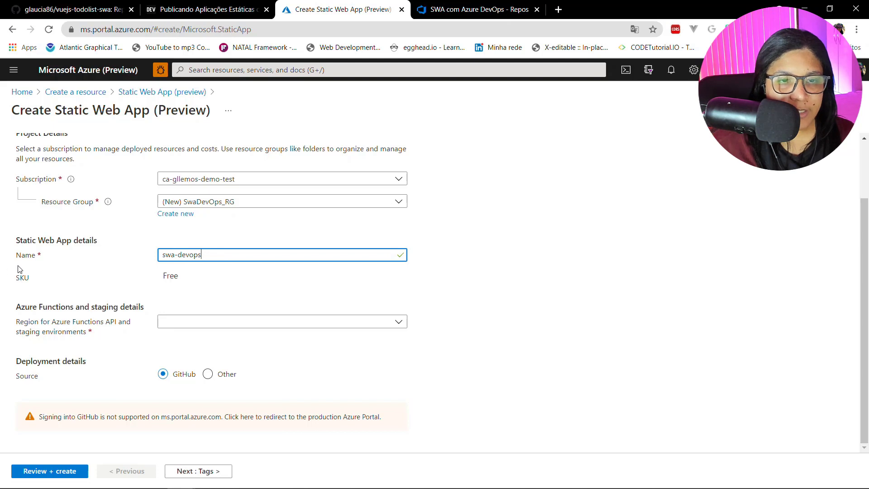
Set the region for the Azure Functions API and staging environments to Central US.
{"action": "left_click", "coordinate": [13, 276]}
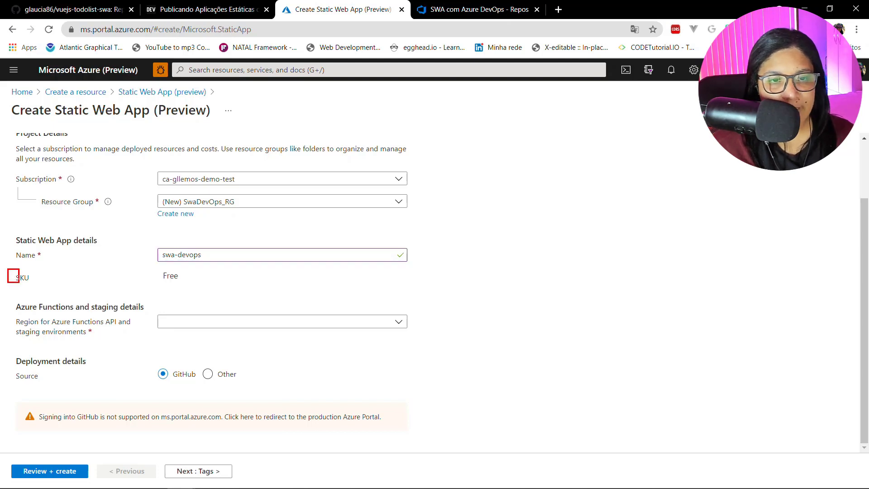
{"action": "left_click_drag", "start_coordinate": [19, 283], "coordinate": [222, 291]}
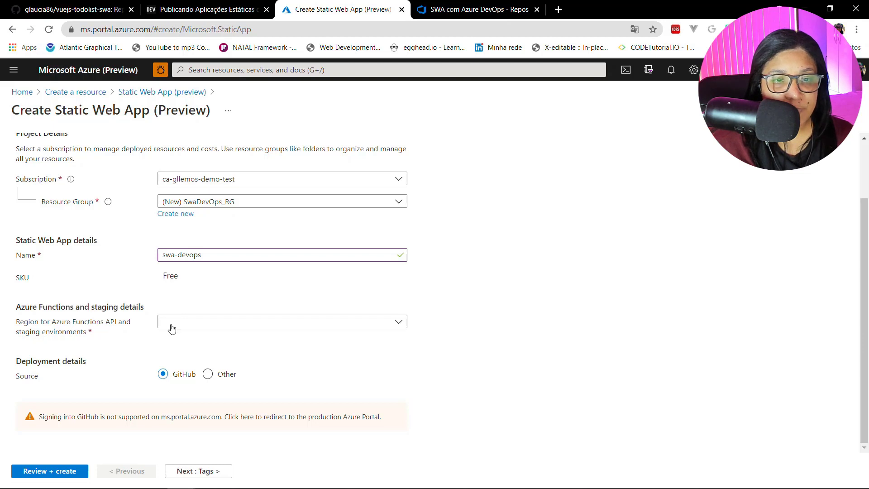
{"action": "left_click", "coordinate": [188, 327]}
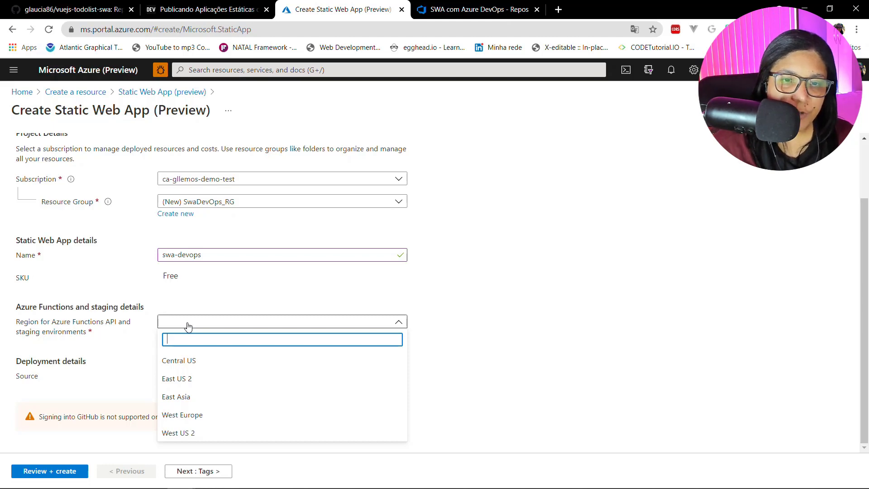
{"action": "left_click", "coordinate": [185, 367]}
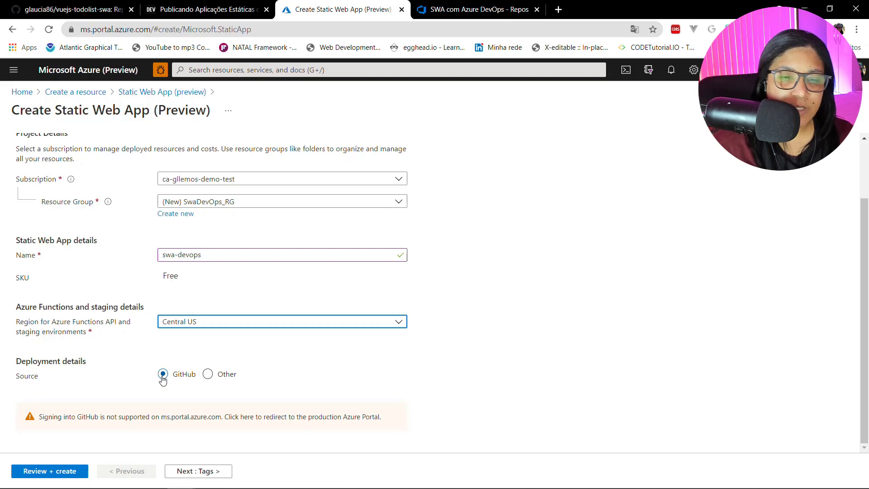
Set the deployment source to Other, then review and create the static web app.
{"action": "left_click", "coordinate": [208, 374]}
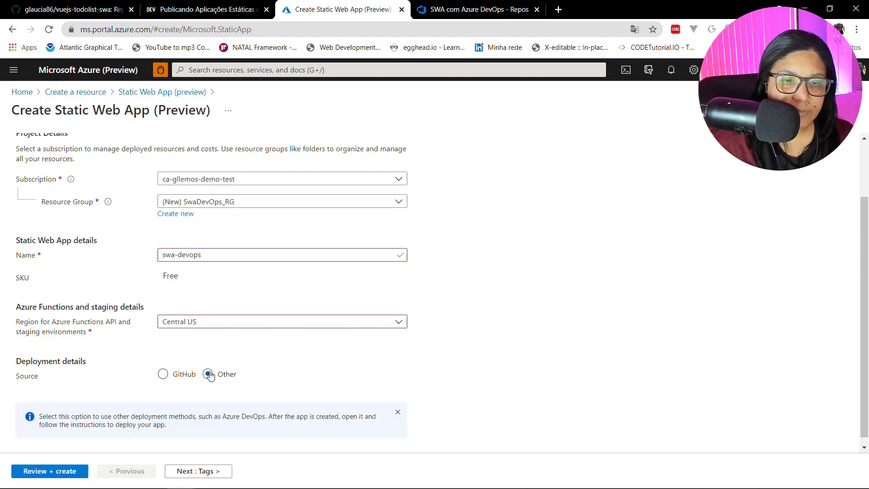
{"action": "scroll", "coordinate": [208, 375], "scroll_direction": "down", "scroll_amount": 1}
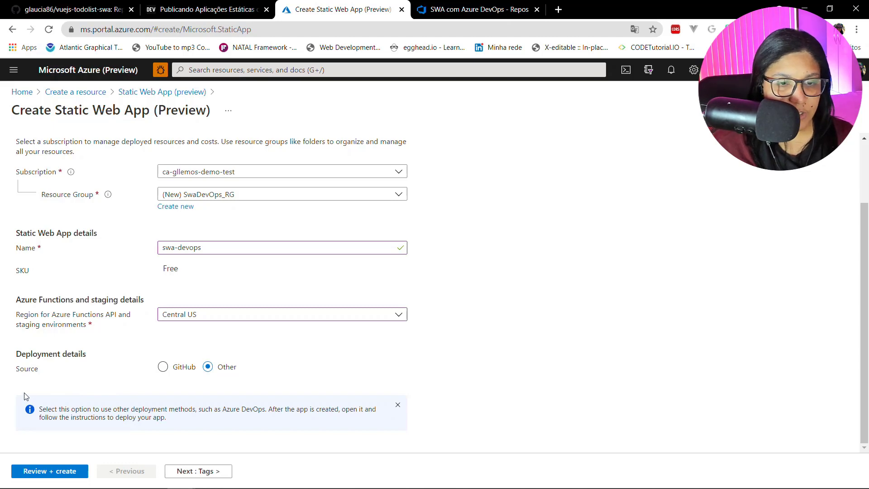
{"action": "mouse_move", "coordinate": [18, 389]}
{"action": "left_mouse_down"}
{"action": "mouse_move", "coordinate": [436, 426]}
{"action": "mouse_move", "coordinate": [436, 434]}
{"action": "left_mouse_up"}
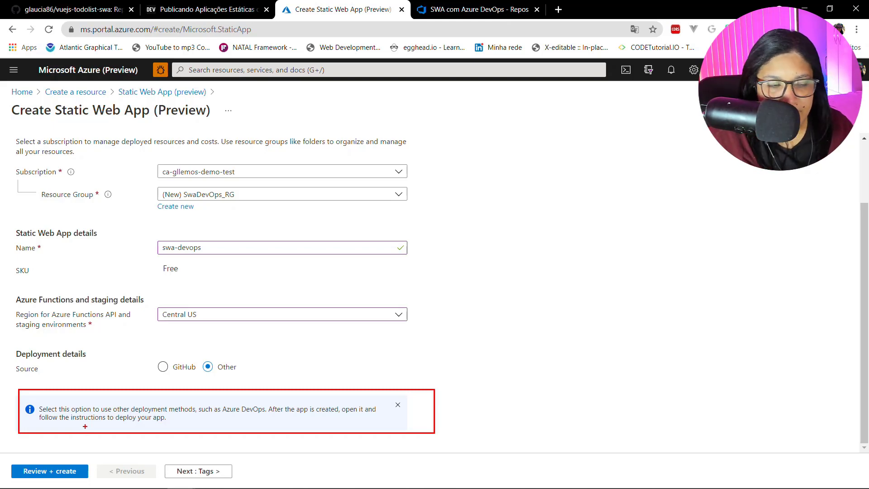
{"action": "key", "text": "Escape"}
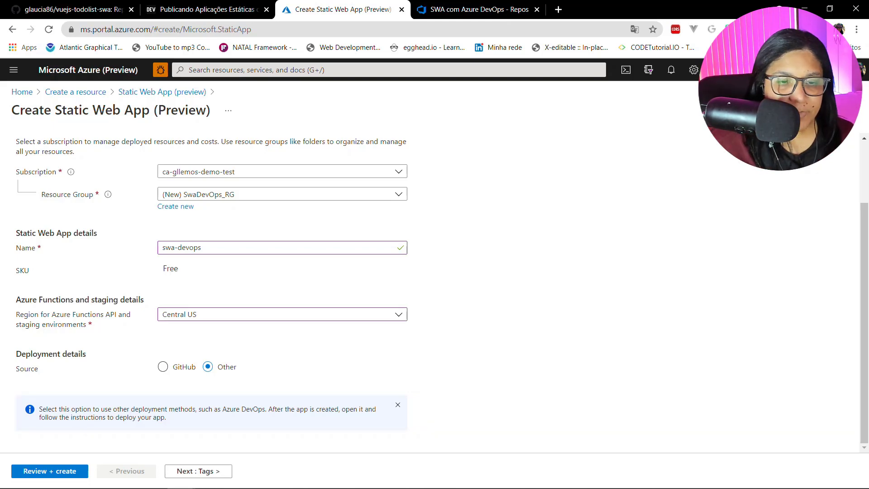
{"action": "left_click", "coordinate": [44, 475]}
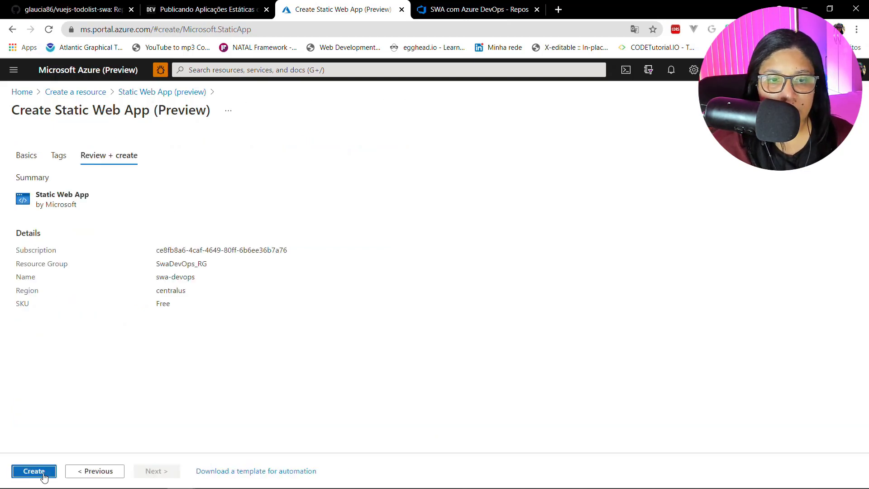
{"action": "left_click", "coordinate": [34, 472]}
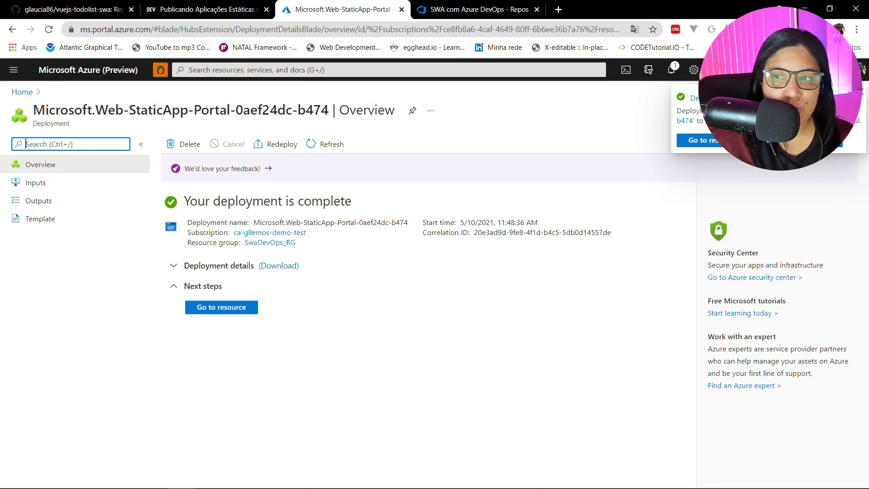
Open the newly deployed swa-devops resource and view the placeholder page at its site URL.
{"action": "left_click", "coordinate": [704, 144]}
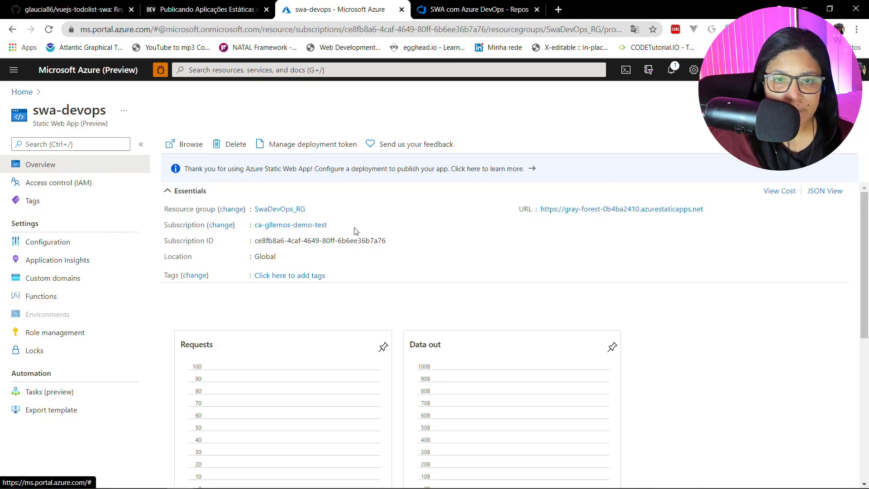
{"action": "left_click", "coordinate": [558, 211]}
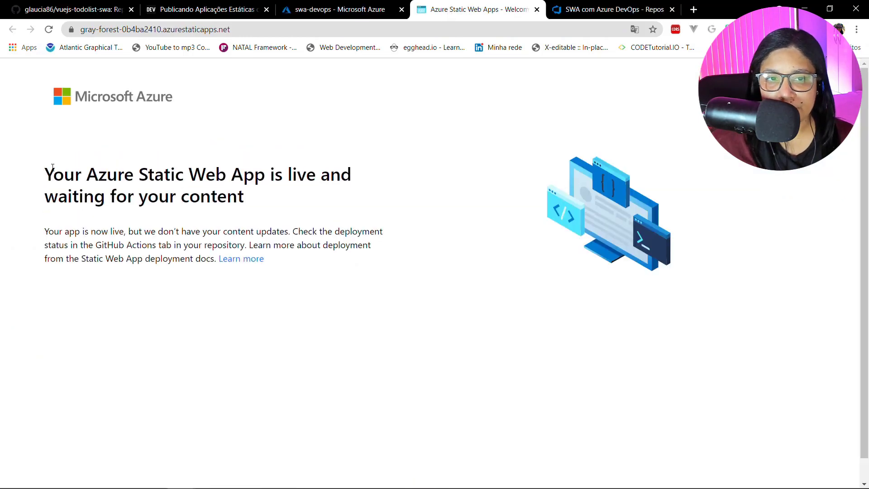
{"action": "left_click_drag", "start_coordinate": [44, 173], "coordinate": [309, 267]}
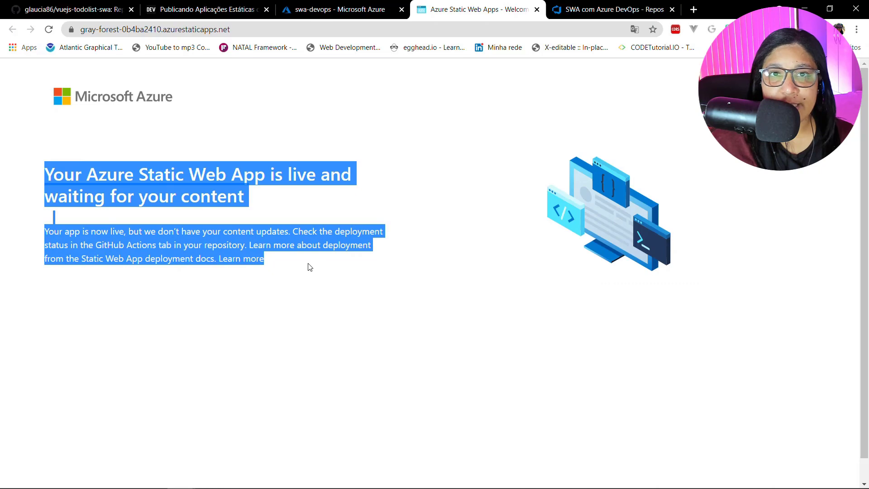
{"action": "left_click", "coordinate": [537, 9]}
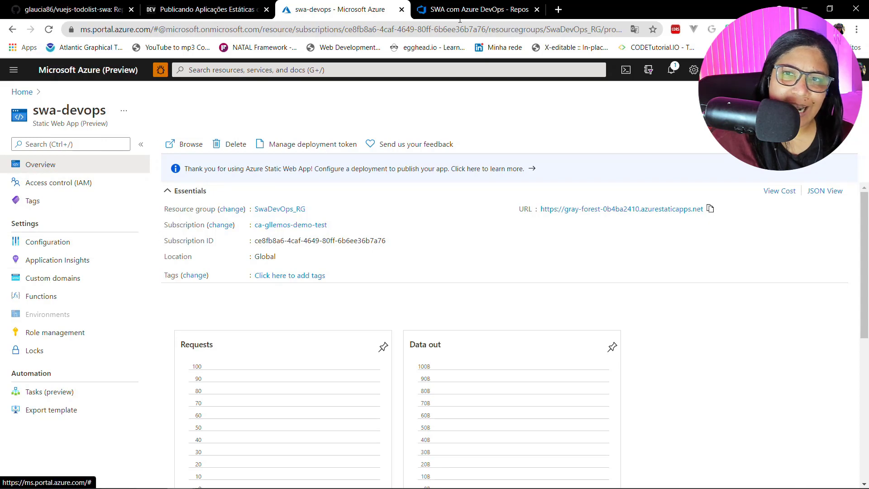
{"action": "left_click", "coordinate": [497, 6]}
{"action": "left_click", "coordinate": [333, 6]}
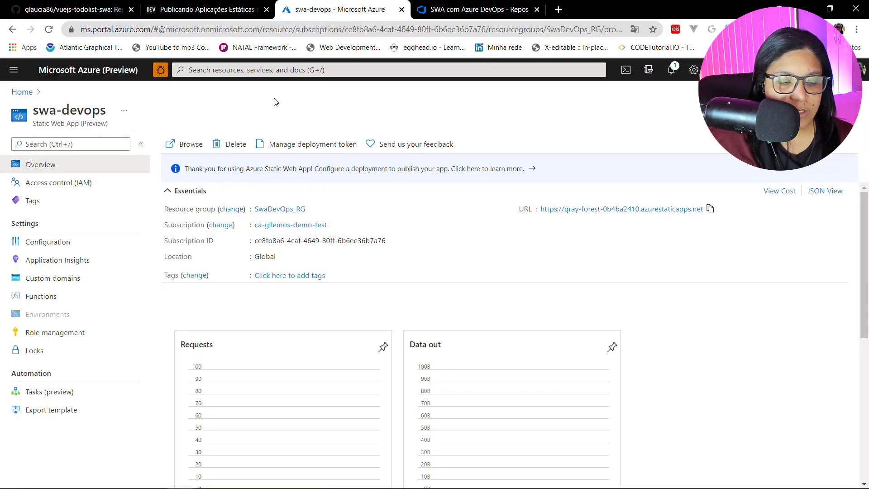
Display the deployment token of the swa-devops static web app.
{"action": "mouse_move", "coordinate": [250, 126]}
{"action": "left_mouse_down"}
{"action": "mouse_move", "coordinate": [256, 144]}
{"action": "mouse_move", "coordinate": [280, 152]}
{"action": "mouse_move", "coordinate": [361, 160]}
{"action": "left_mouse_up"}
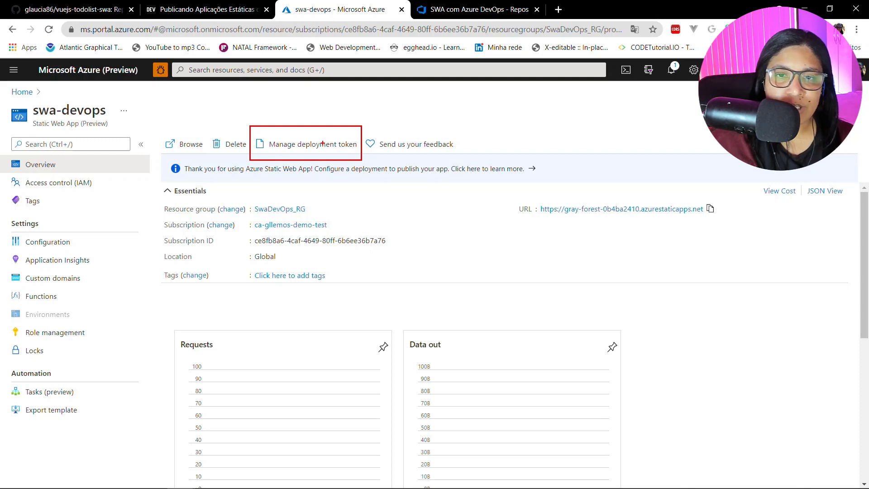
{"action": "mouse_move", "coordinate": [313, 88]}
{"action": "left_mouse_down"}
{"action": "mouse_move", "coordinate": [318, 122]}
{"action": "mouse_move", "coordinate": [324, 113]}
{"action": "left_mouse_up"}
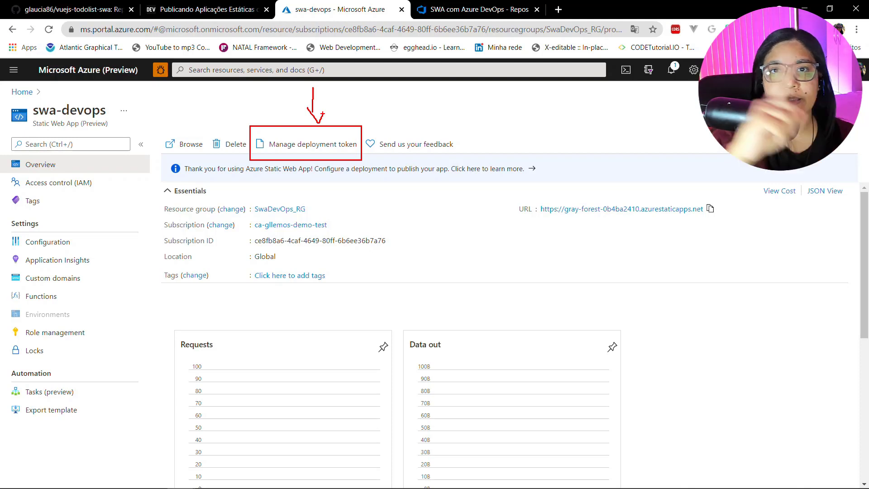
{"action": "key", "text": "Escape"}
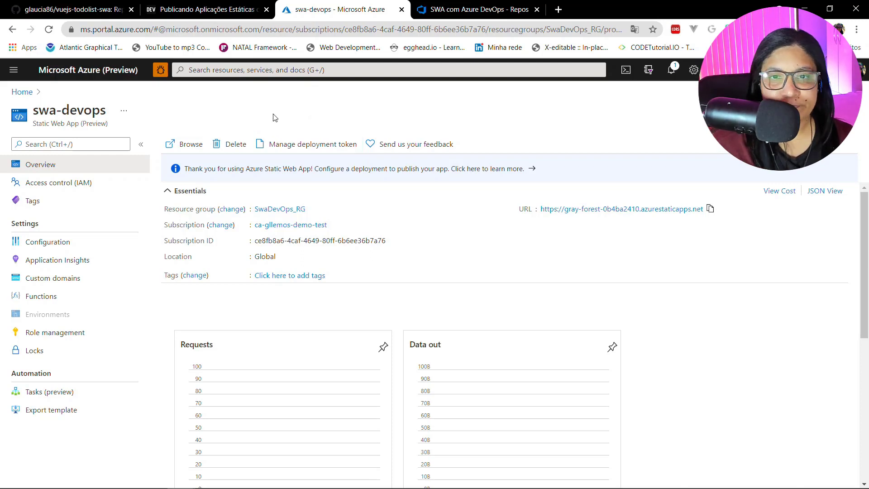
{"action": "left_click", "coordinate": [274, 146]}
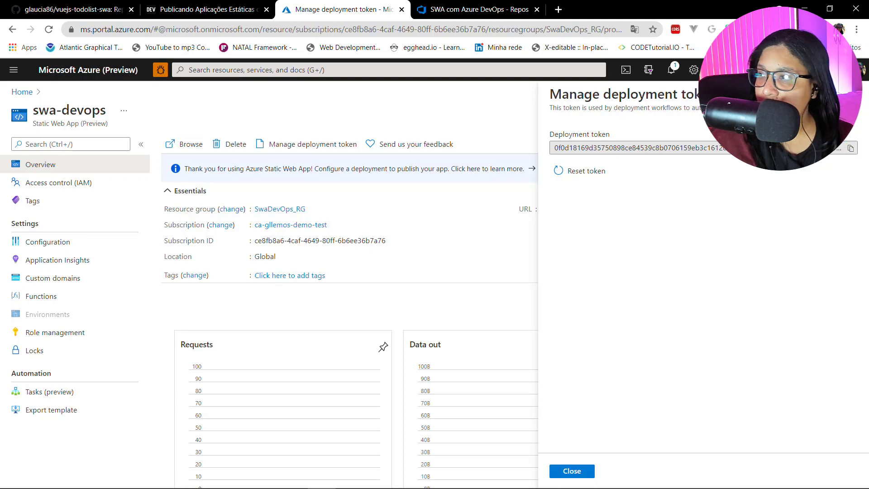
{"action": "key", "text": "alt+Tab"}
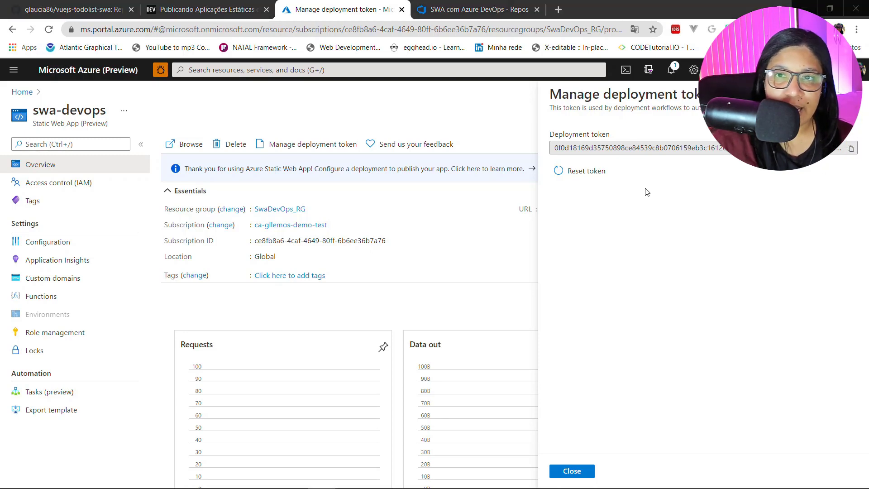
Switch to Azure DevOps and set up a build for the SWA com Azure DevOps repository from the Starter pipeline template.
{"action": "left_click", "coordinate": [447, 10]}
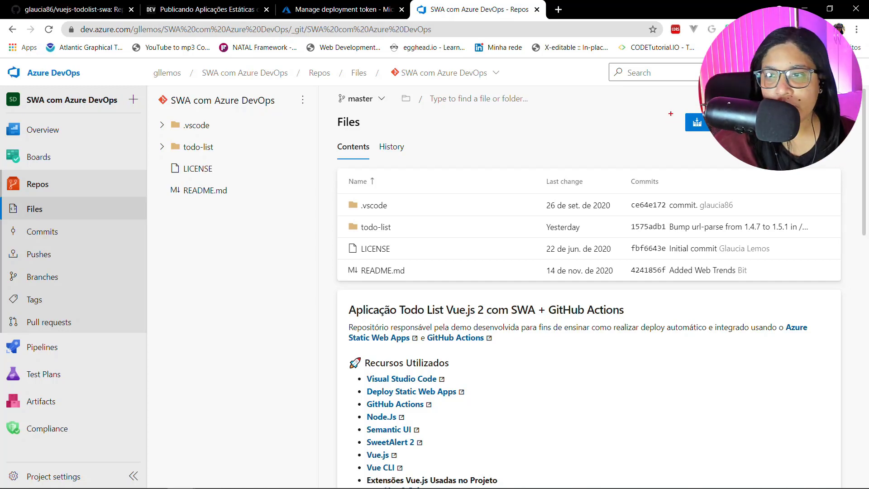
{"action": "left_click_drag", "start_coordinate": [672, 103], "coordinate": [719, 143]}
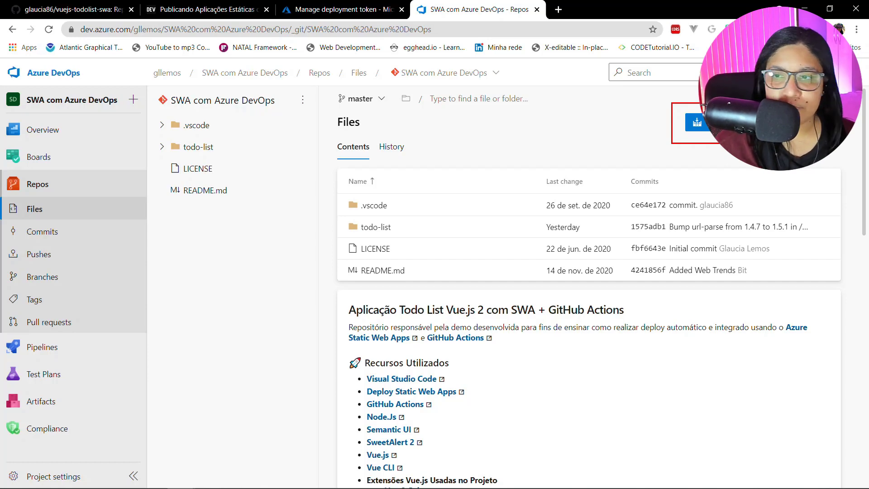
{"action": "key", "text": "Escape"}
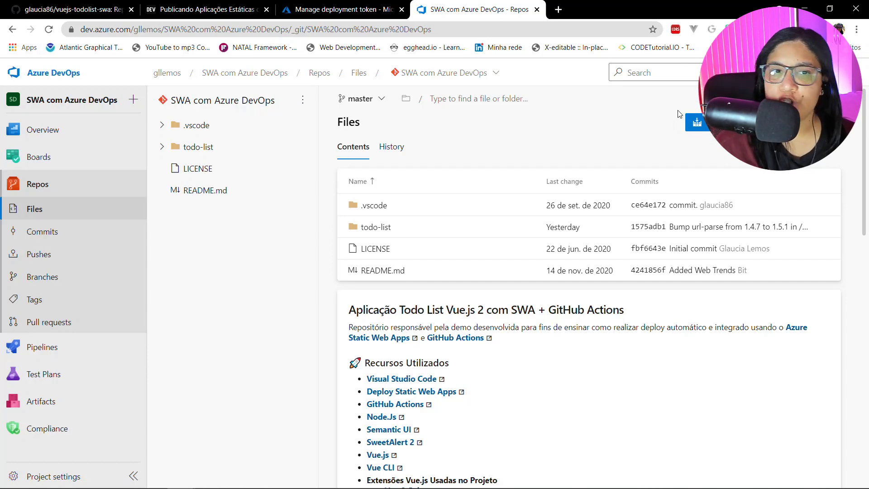
{"action": "left_click", "coordinate": [706, 127]}
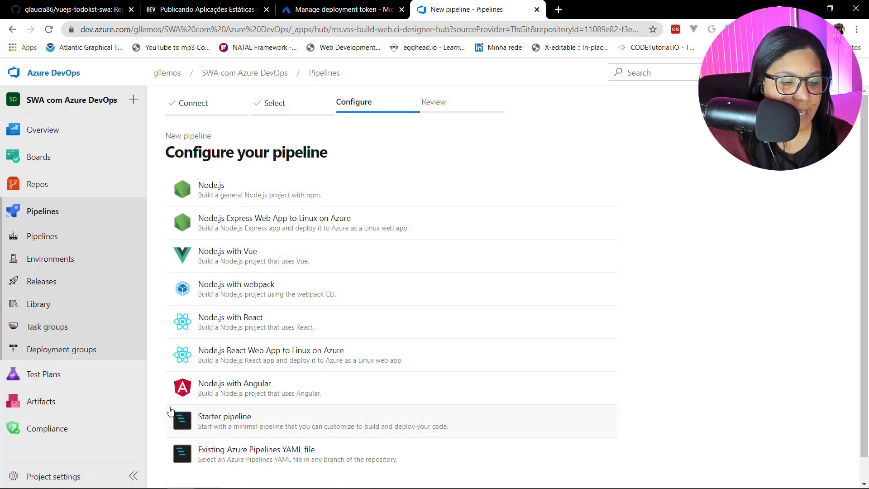
{"action": "mouse_move", "coordinate": [157, 398]}
{"action": "left_mouse_down"}
{"action": "mouse_move", "coordinate": [217, 428]}
{"action": "mouse_move", "coordinate": [612, 437]}
{"action": "left_mouse_up"}
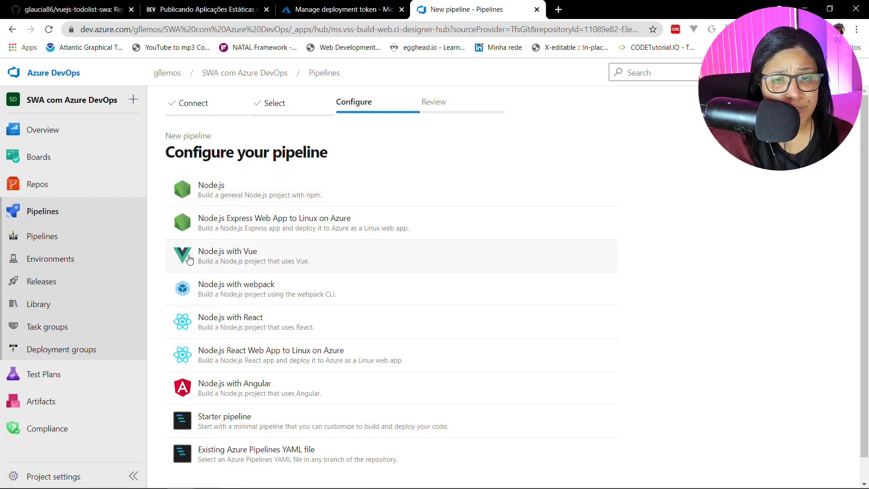
{"action": "left_click", "coordinate": [212, 427]}
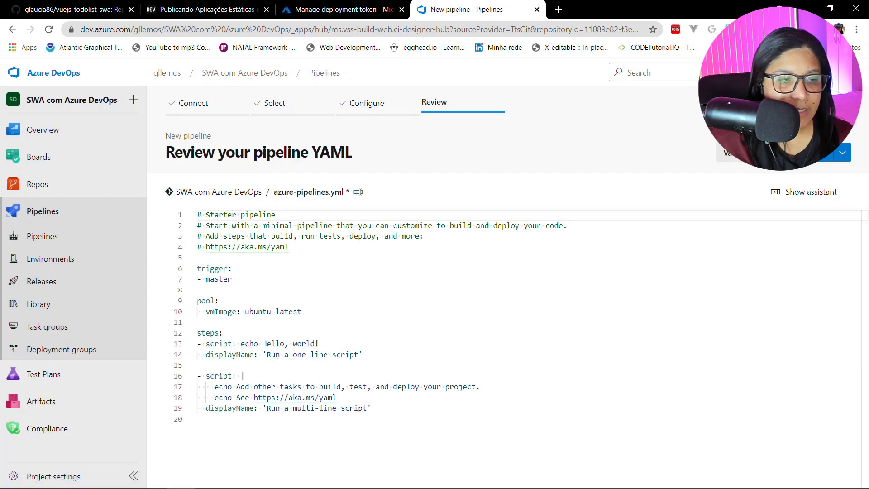
Copy the AzureStaticWebApp@0 pipeline YAML from Passo 04 of the DEV article.
{"action": "left_click", "coordinate": [162, 6]}
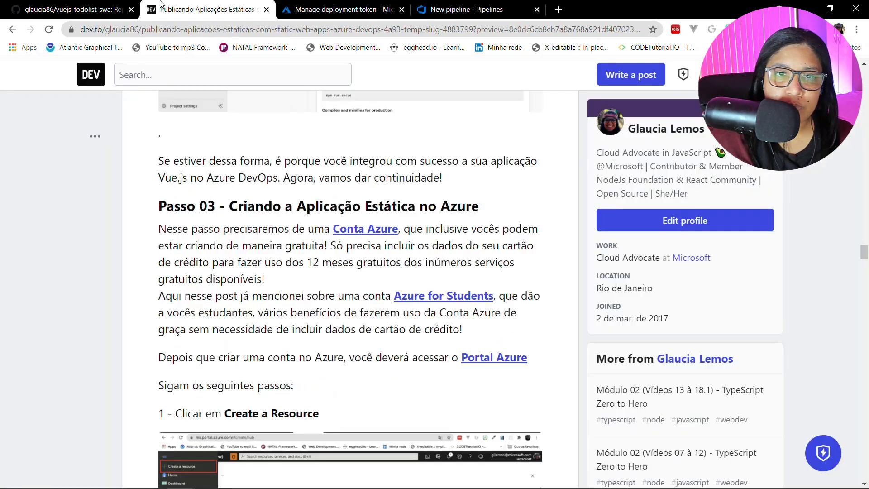
{"action": "scroll", "coordinate": [86, 156], "scroll_direction": "down", "scroll_amount": 15}
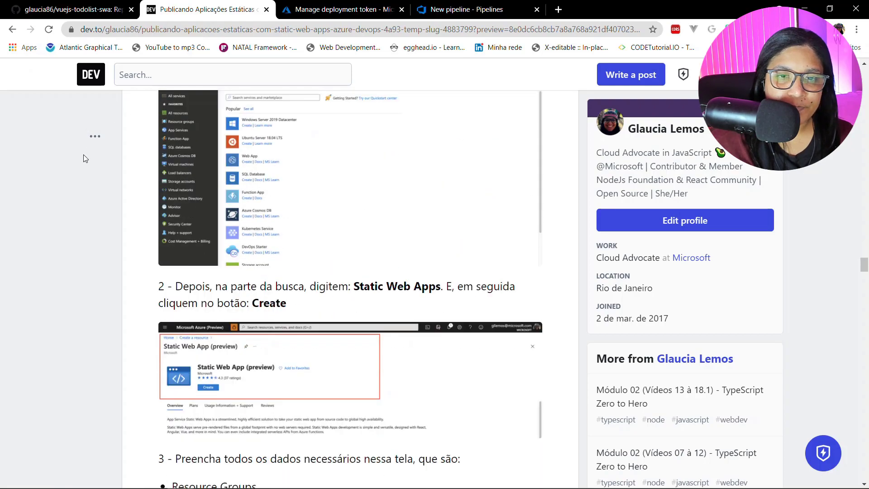
{"action": "scroll", "coordinate": [84, 158], "scroll_direction": "down", "scroll_amount": 20}
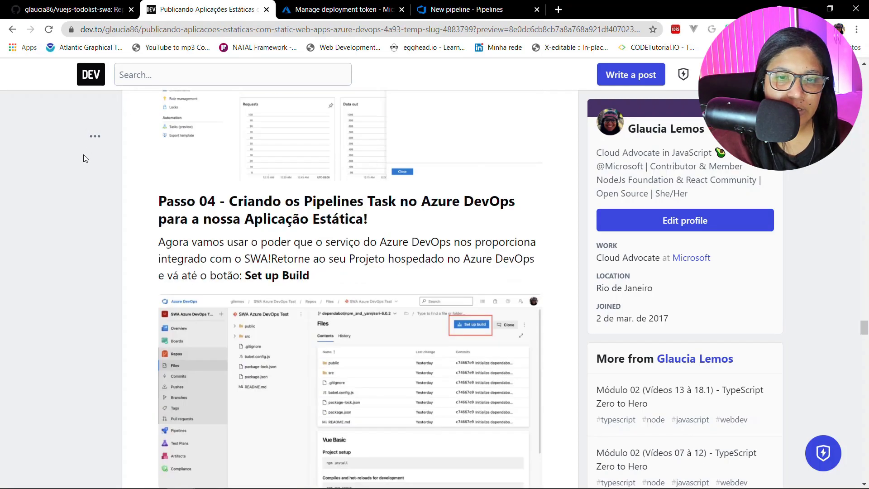
{"action": "scroll", "coordinate": [83, 158], "scroll_direction": "down", "scroll_amount": 6}
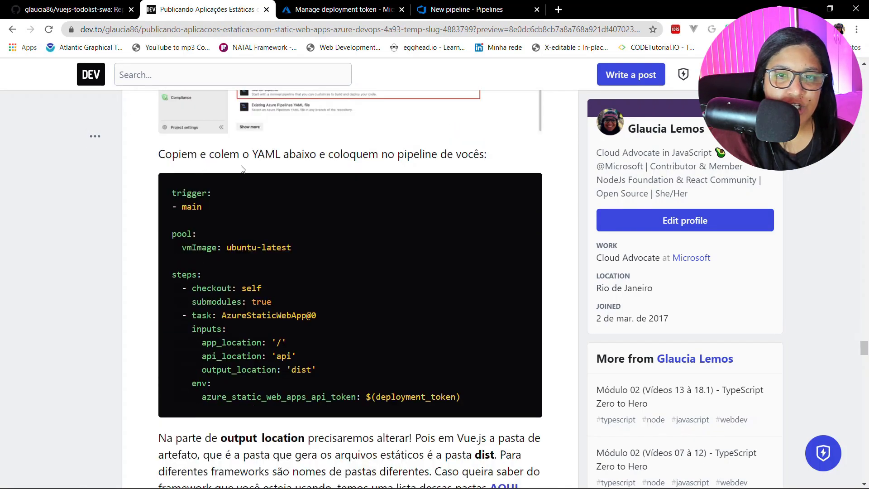
{"action": "left_click_drag", "start_coordinate": [502, 183], "coordinate": [460, 403]}
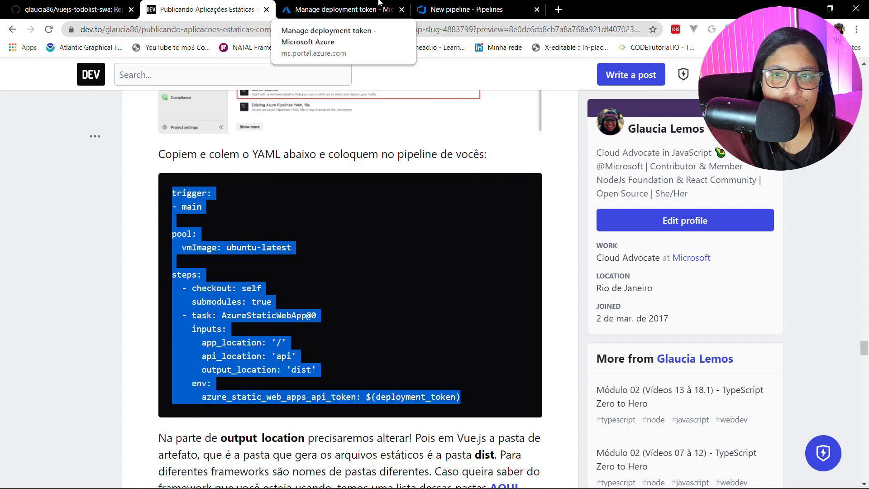
Replace the starter code in azure-pipelines.yml, from the trigger section to the end, with the copied YAML.
{"action": "left_click", "coordinate": [458, 9]}
{"action": "left_click_drag", "start_coordinate": [372, 419], "coordinate": [181, 268]}
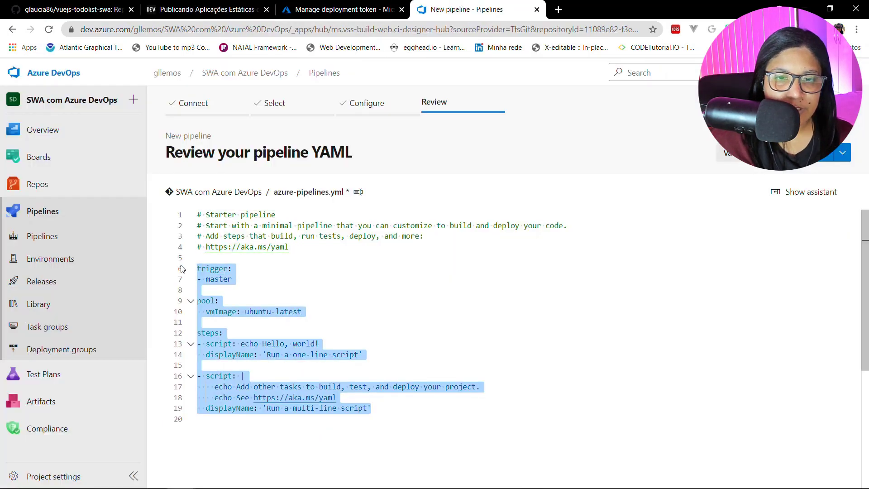
{"action": "key", "text": "ctrl+v"}
{"action": "scroll", "coordinate": [241, 284], "scroll_direction": "down", "scroll_amount": 3}
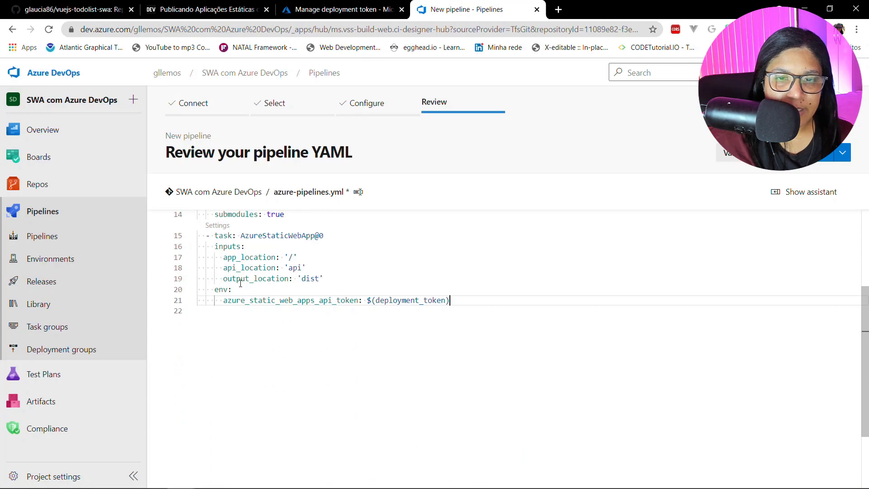
{"action": "scroll", "coordinate": [241, 283], "scroll_direction": "up", "scroll_amount": 5}
{"action": "scroll", "coordinate": [226, 333], "scroll_direction": "down", "scroll_amount": 1}
{"action": "scroll", "coordinate": [235, 331], "scroll_direction": "up", "scroll_amount": 1}
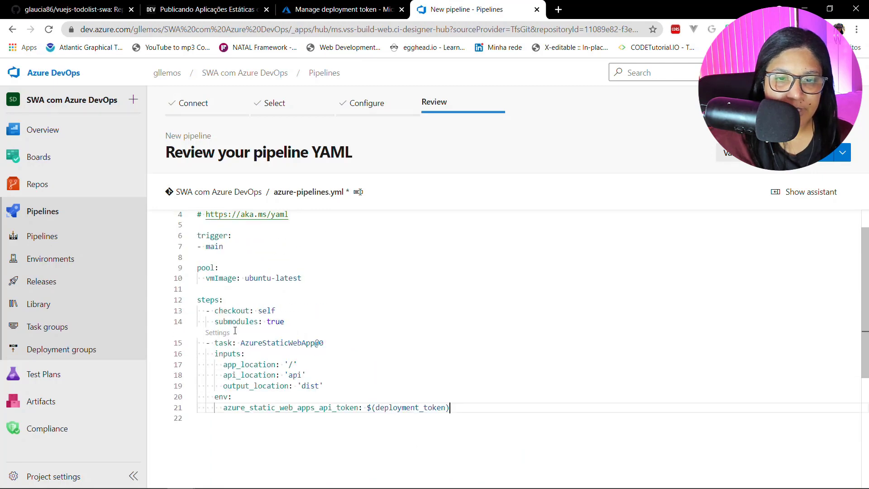
Examine the todo-list folder of the vuejs-todolist-swa GitHub repository to work out the pipeline's app_location.
{"action": "left_click_drag", "start_coordinate": [223, 365], "coordinate": [310, 369]}
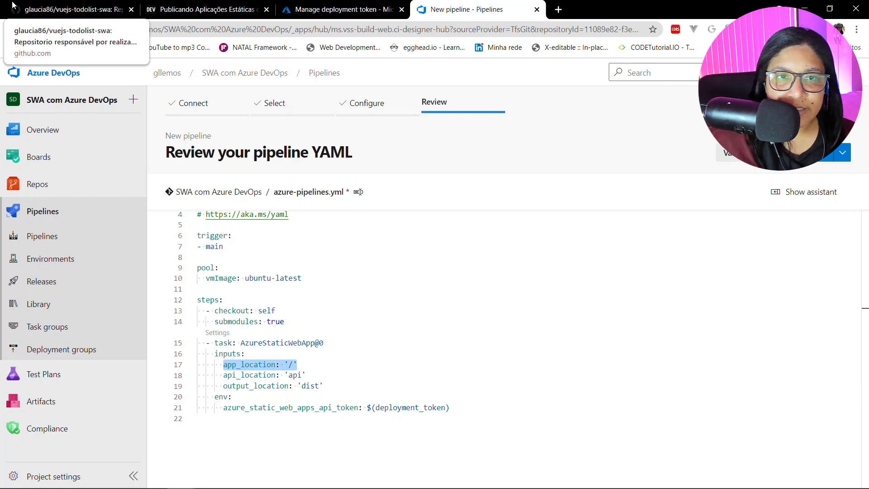
{"action": "left_click", "coordinate": [41, 8]}
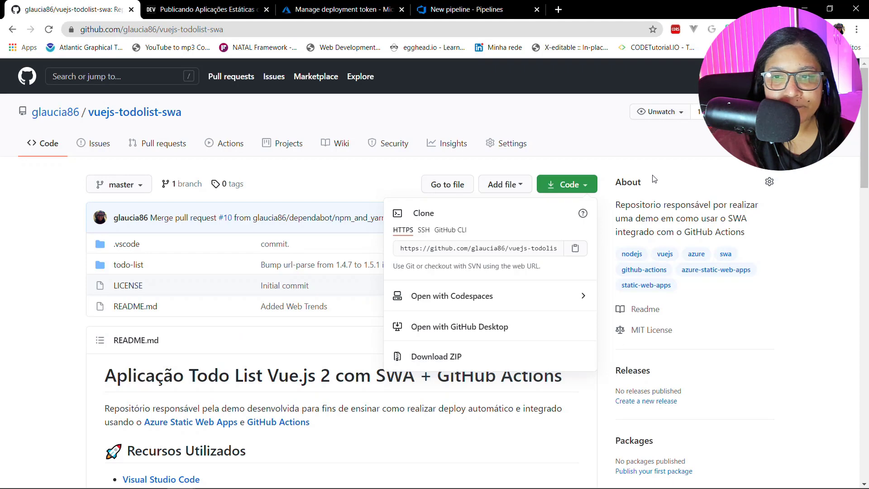
{"action": "left_click", "coordinate": [322, 196]}
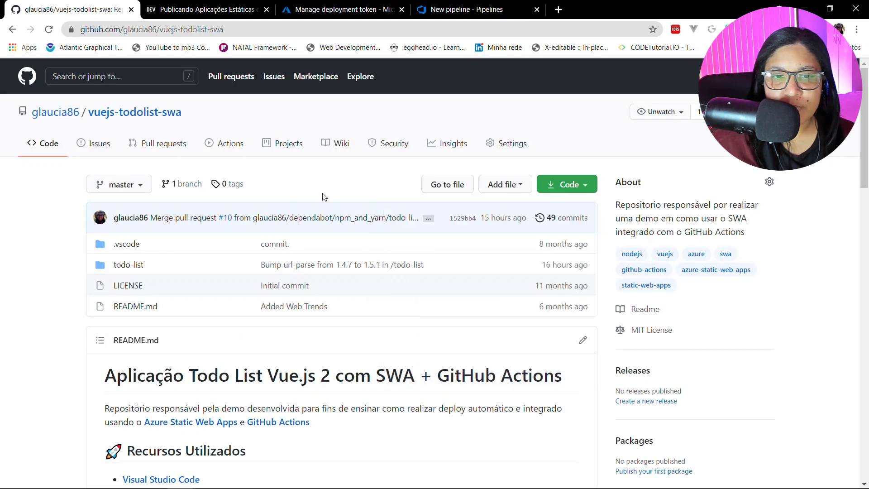
{"action": "left_click", "coordinate": [121, 269]}
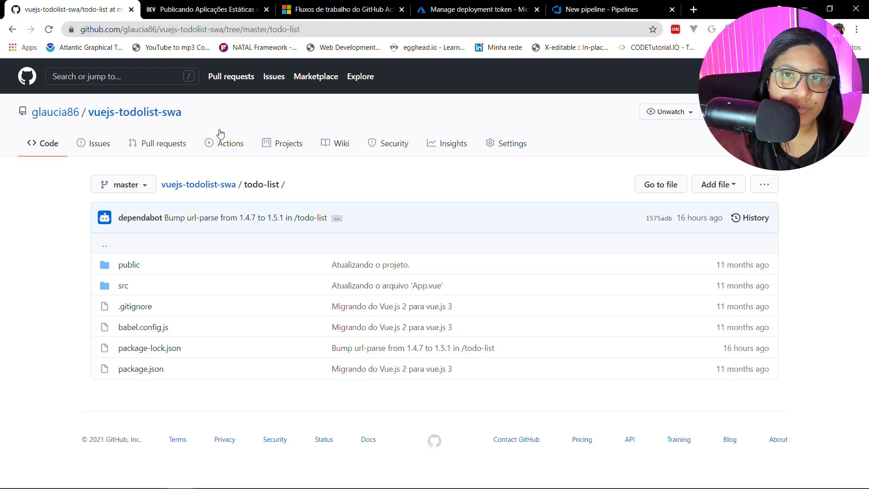
Look through the Static Web Apps workflow documentation for the build properties, and open the article on configuring front-end frameworks and libraries.
{"action": "left_click", "coordinate": [388, 4]}
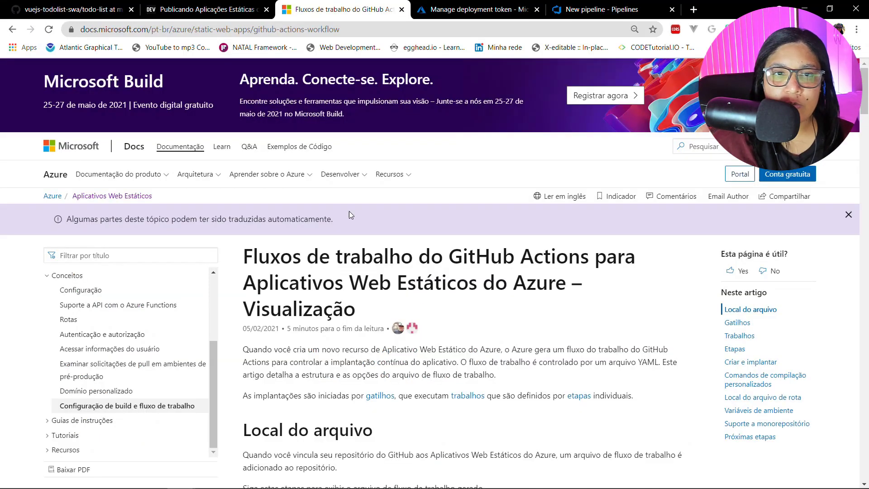
{"action": "scroll", "coordinate": [349, 211], "scroll_direction": "down", "scroll_amount": 13}
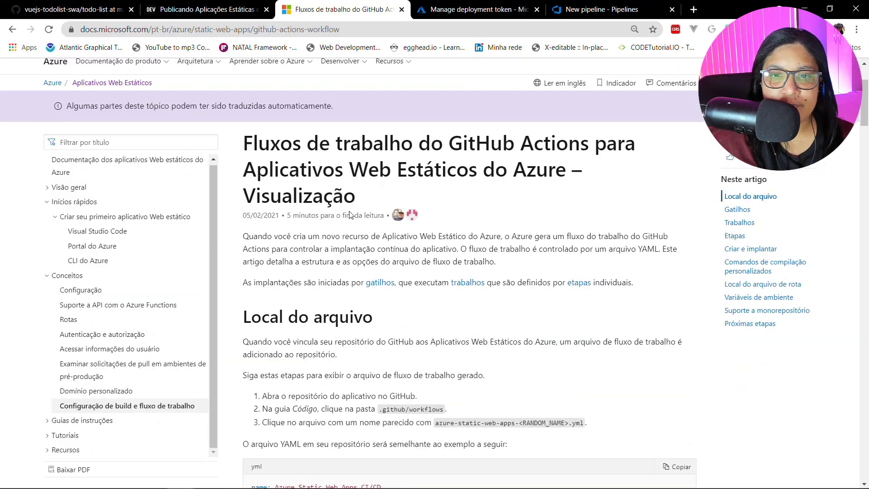
{"action": "scroll", "coordinate": [344, 212], "scroll_direction": "down", "scroll_amount": 15}
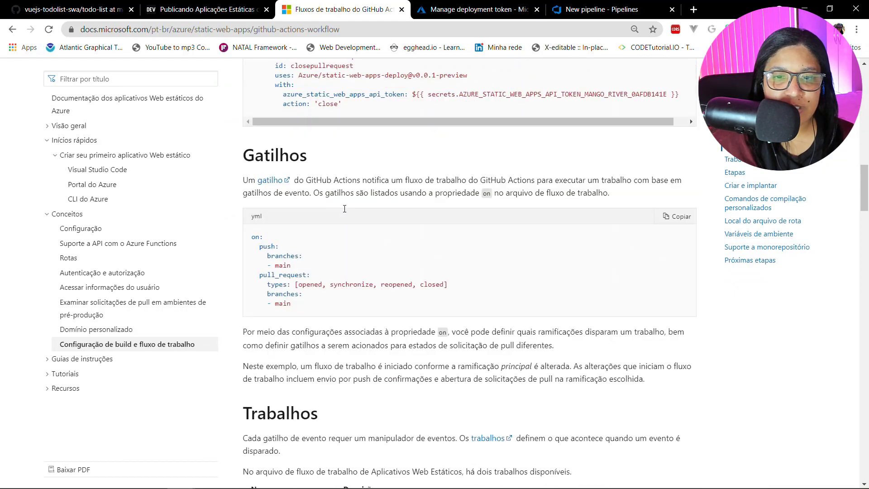
{"action": "scroll", "coordinate": [345, 208], "scroll_direction": "down", "scroll_amount": 12}
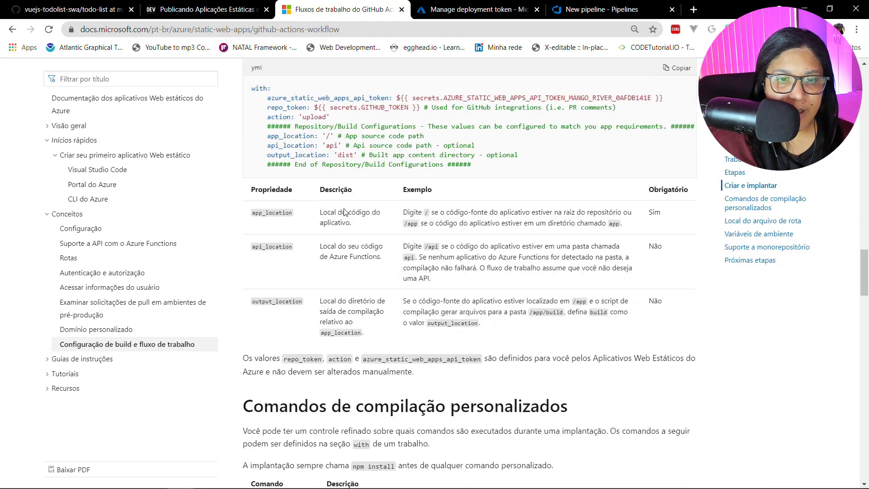
{"action": "scroll", "coordinate": [344, 213], "scroll_direction": "down", "scroll_amount": 2}
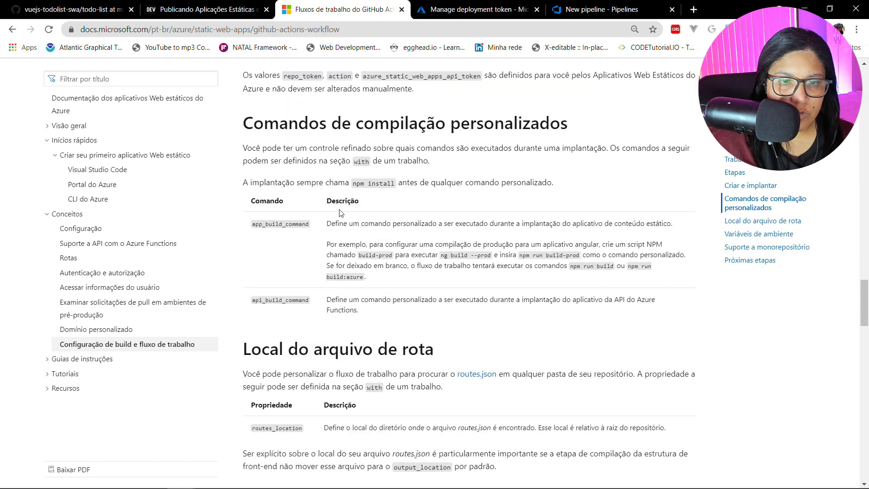
{"action": "scroll", "coordinate": [90, 329], "scroll_direction": "down", "scroll_amount": 10}
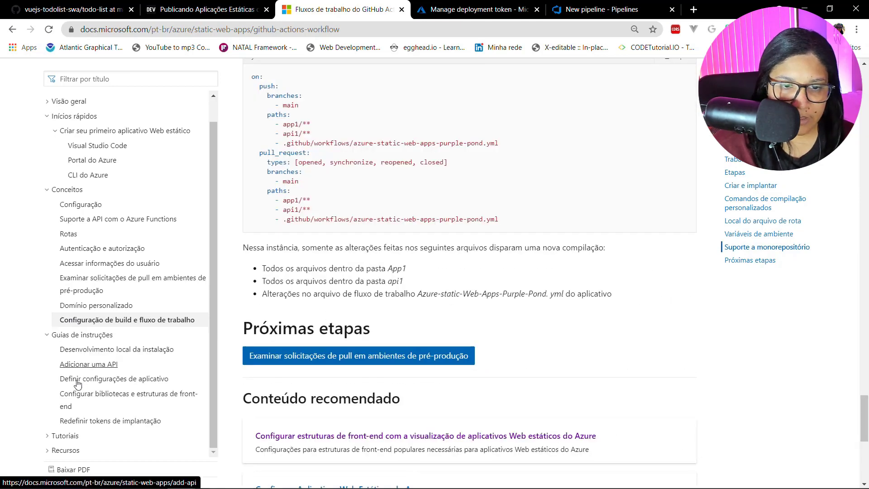
{"action": "left_click", "coordinate": [69, 400]}
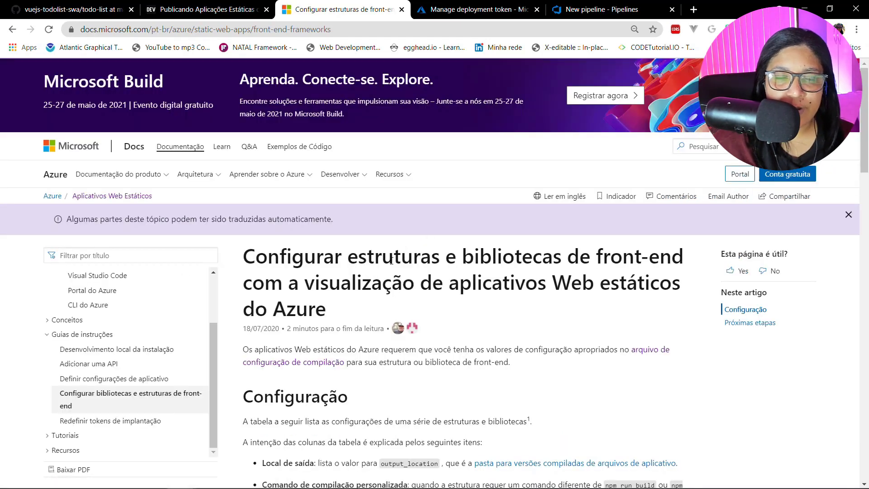
Look through the framework table of the front-end configuration article for the artifact location that Vue.js requires.
{"action": "scroll", "coordinate": [391, 261], "scroll_direction": "down", "scroll_amount": 9}
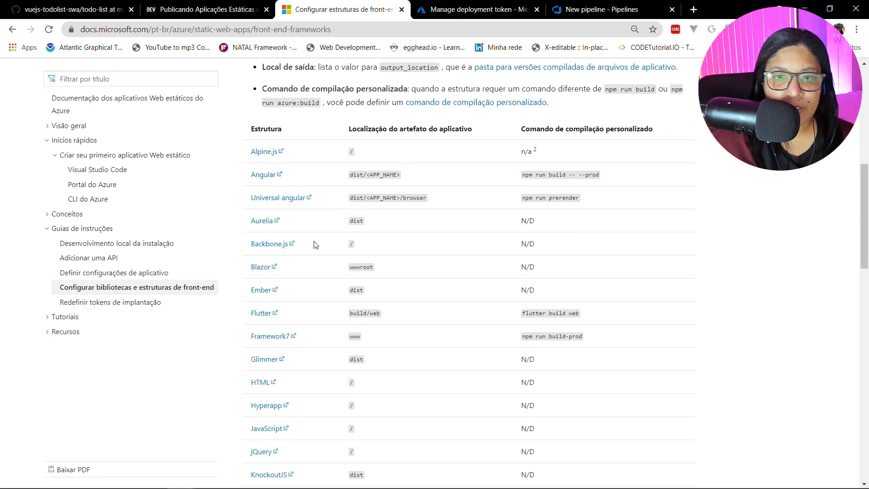
{"action": "scroll", "coordinate": [317, 245], "scroll_direction": "down", "scroll_amount": 1}
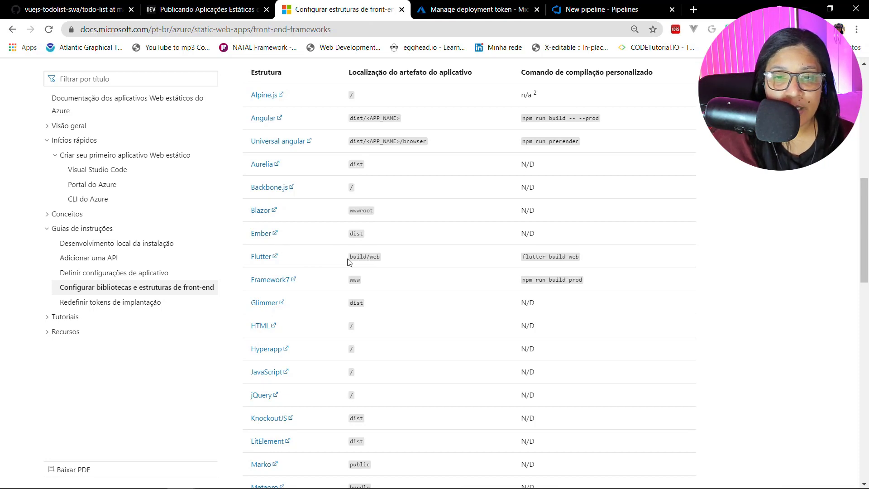
{"action": "scroll", "coordinate": [372, 259], "scroll_direction": "down", "scroll_amount": 2}
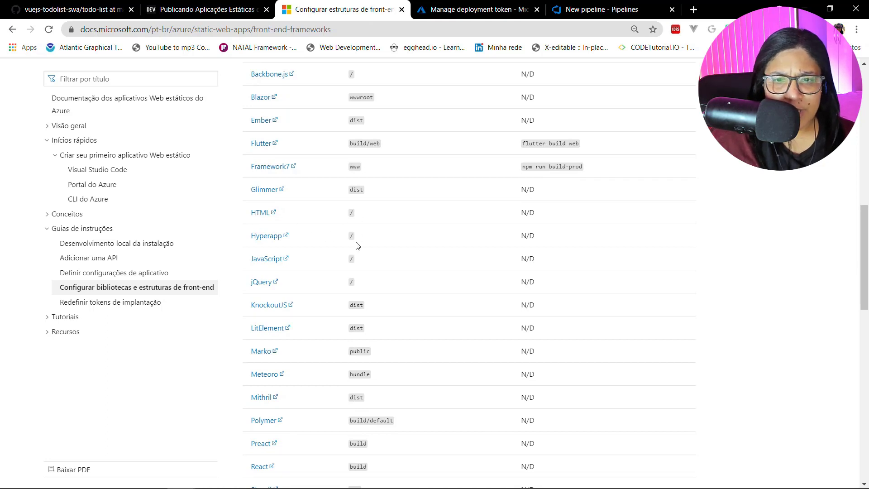
{"action": "scroll", "coordinate": [357, 256], "scroll_direction": "down", "scroll_amount": 3}
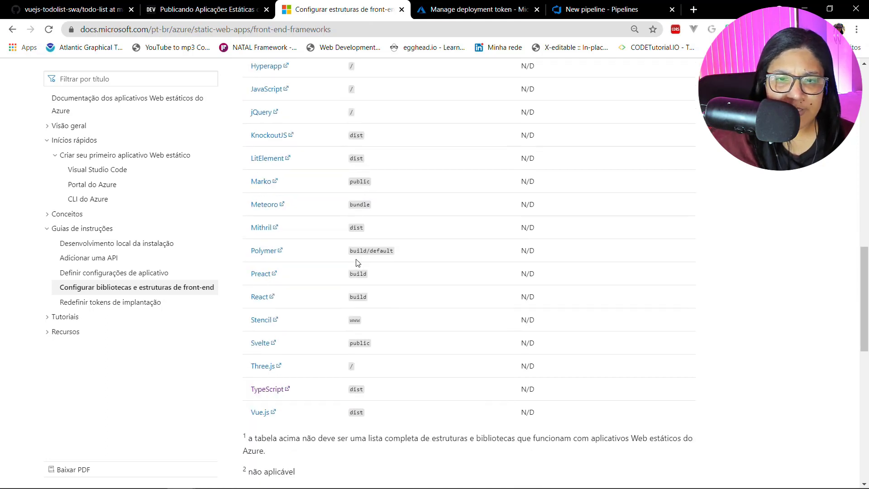
{"action": "left_click_drag", "start_coordinate": [351, 296], "coordinate": [380, 301]}
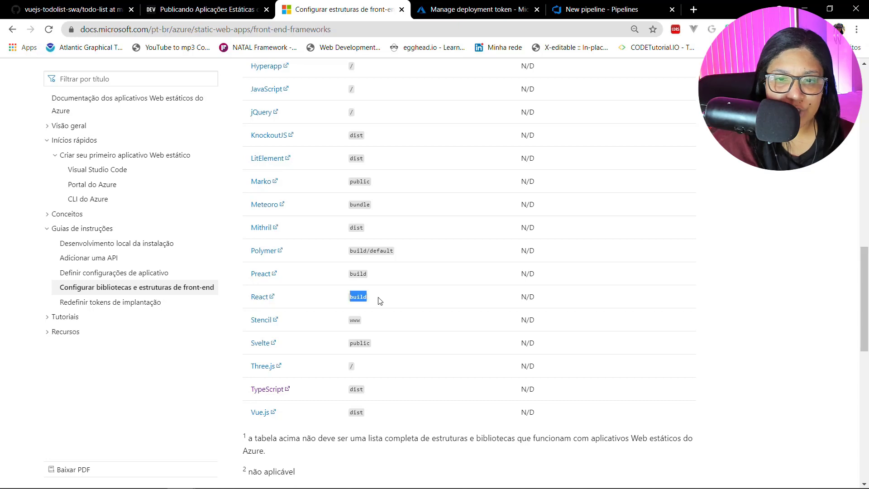
{"action": "left_click_drag", "start_coordinate": [354, 344], "coordinate": [382, 348]}
{"action": "left_click_drag", "start_coordinate": [365, 413], "coordinate": [347, 415]}
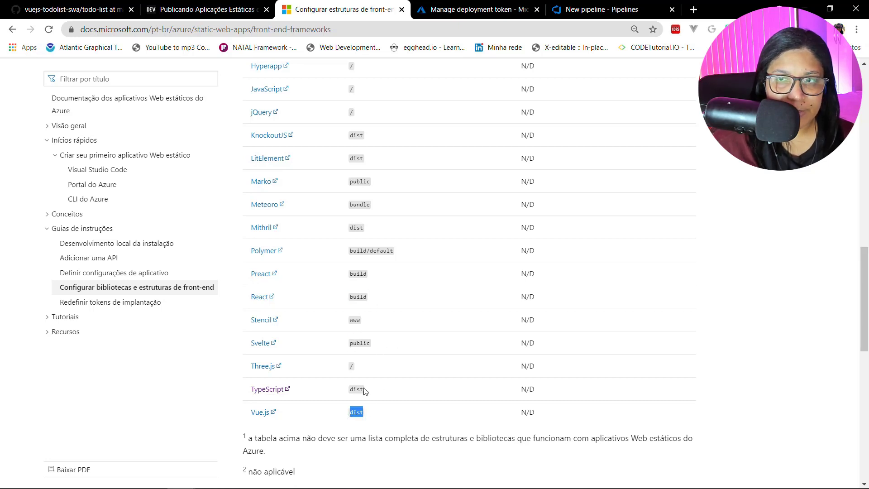
Switch to the Azure DevOps pipeline YAML and set the AzureStaticWebApp task's app_location to 'todo-list'.
{"action": "left_click", "coordinate": [476, 9]}
{"action": "left_click", "coordinate": [589, 9]}
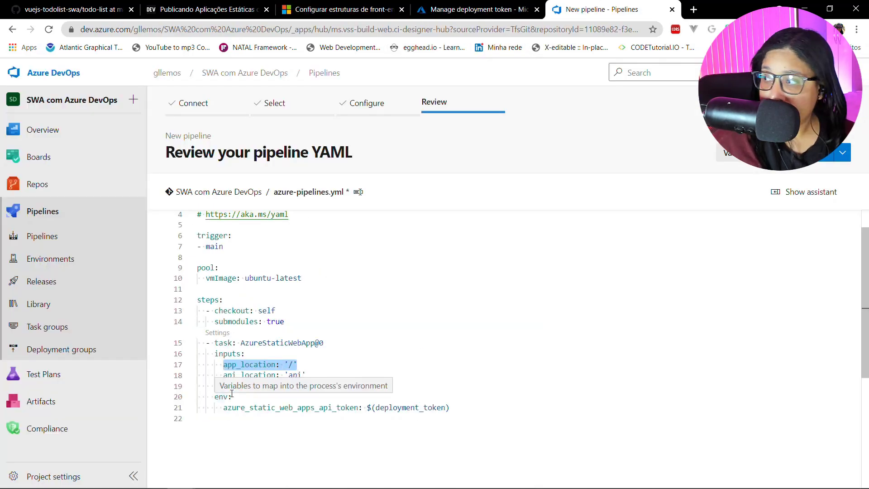
{"action": "double_click", "coordinate": [309, 386]}
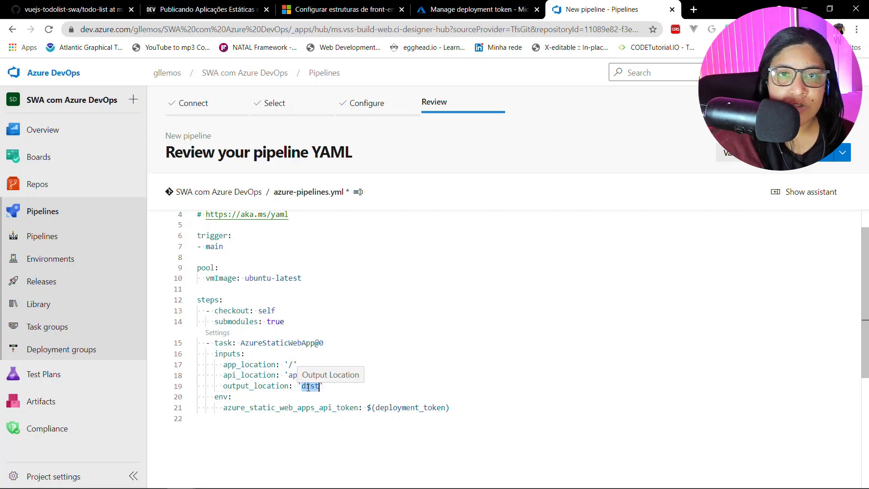
{"action": "left_click", "coordinate": [291, 365]}
{"action": "key", "text": "BackSpace"}
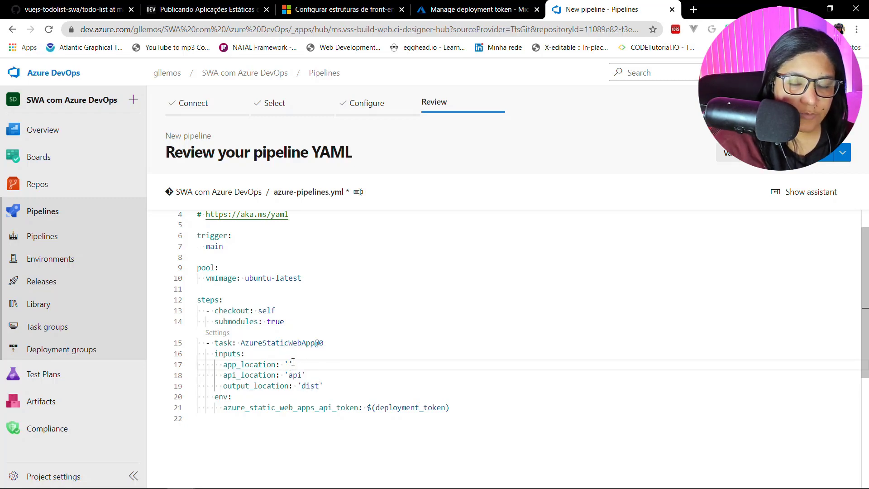
{"action": "type", "text": "todo-list"}
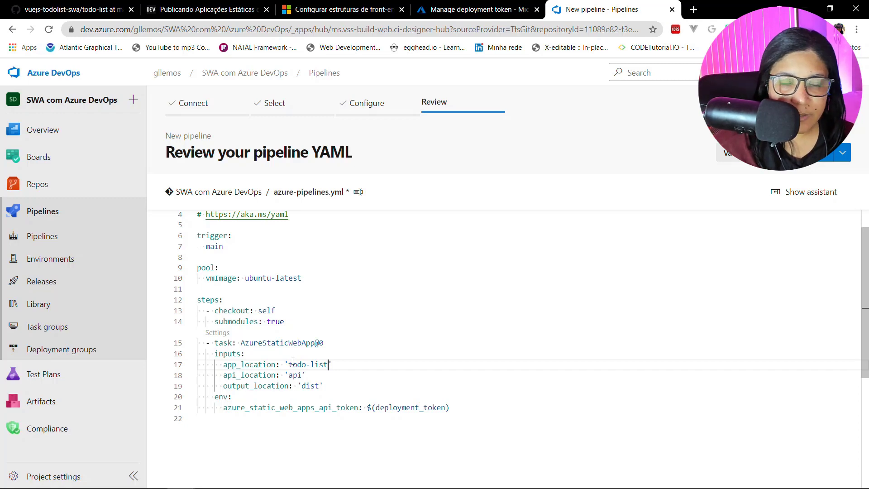
Check the app folder's name in the vuejs-todolist-swa GitHub repository against the app_location in the pipeline YAML.
{"action": "left_click", "coordinate": [75, 9]}
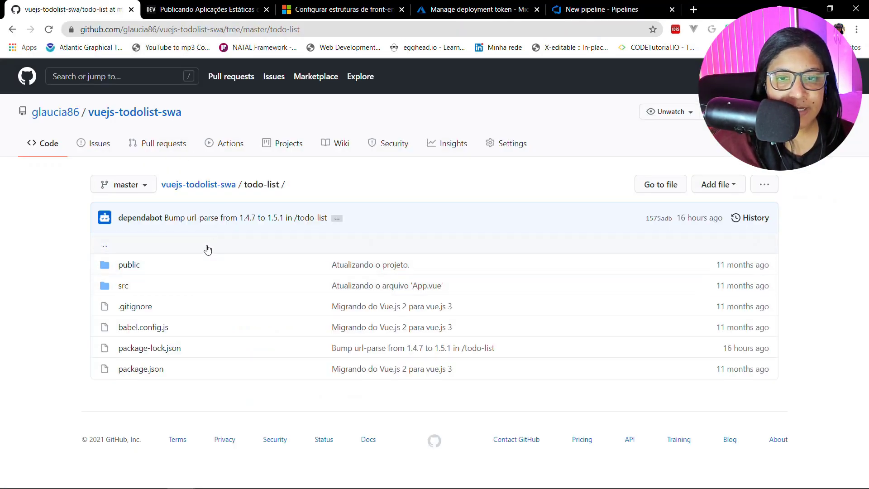
{"action": "left_click", "coordinate": [232, 189]}
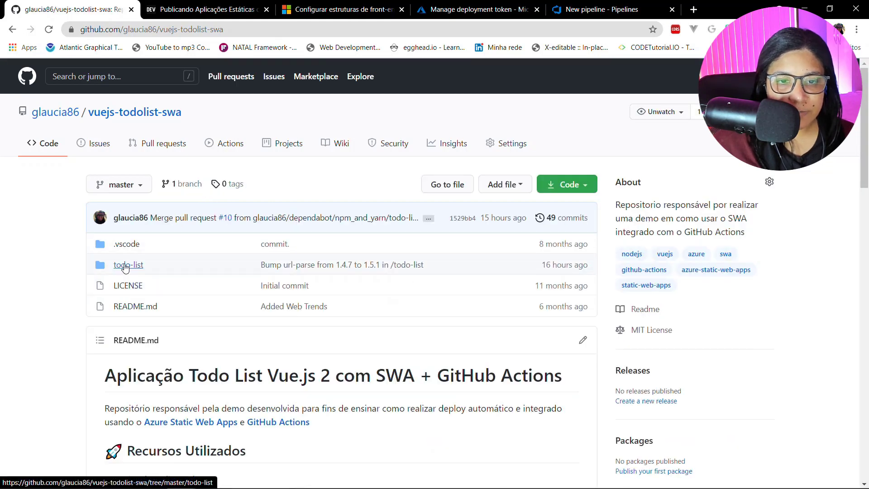
{"action": "left_click", "coordinate": [125, 267]}
{"action": "left_click", "coordinate": [603, 9]}
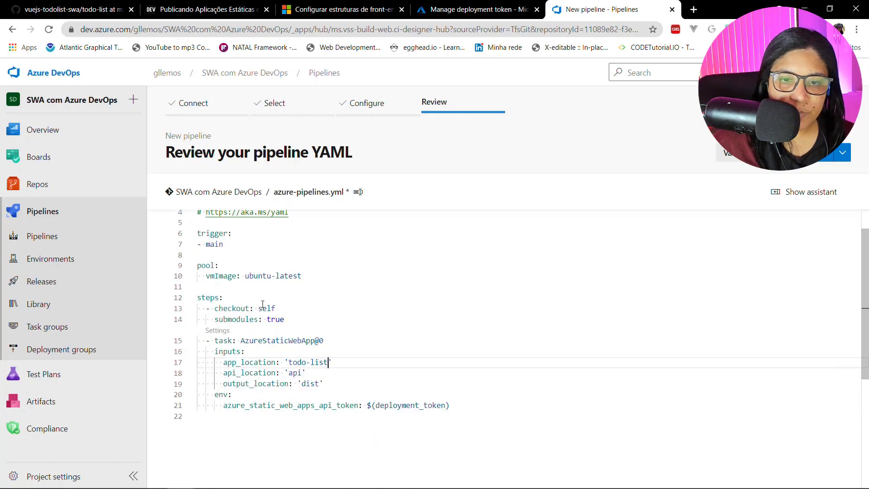
{"action": "scroll", "coordinate": [263, 304], "scroll_direction": "down", "scroll_amount": 2}
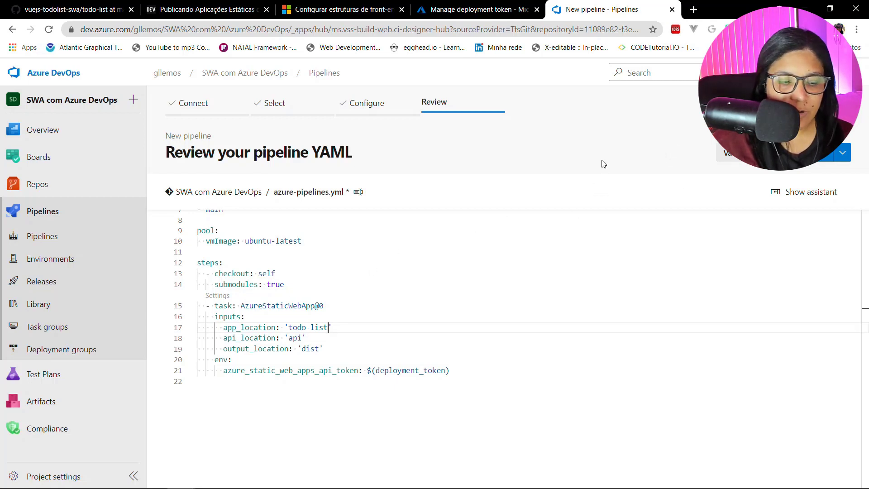
{"action": "mouse_move", "coordinate": [703, 132]}
{"action": "left_mouse_down"}
{"action": "mouse_move", "coordinate": [715, 168]}
{"action": "mouse_move", "coordinate": [765, 169]}
{"action": "left_mouse_up"}
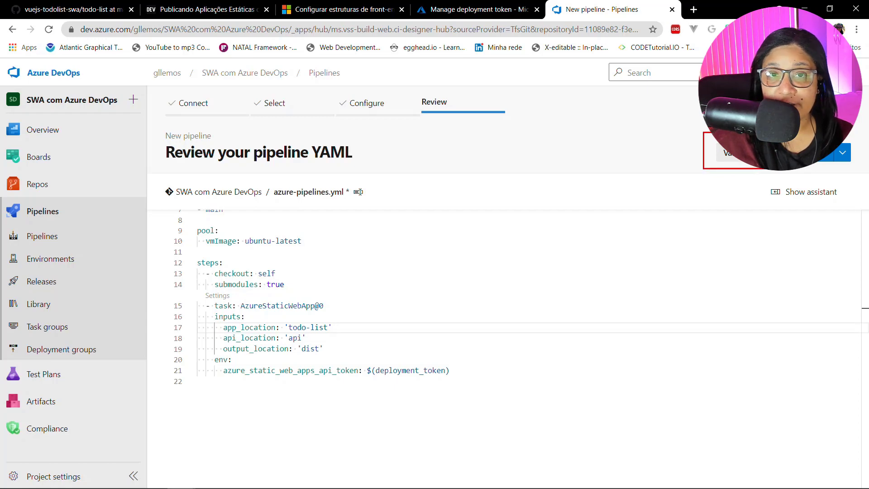
{"action": "left_click", "coordinate": [726, 154]}
{"action": "left_click", "coordinate": [722, 275]}
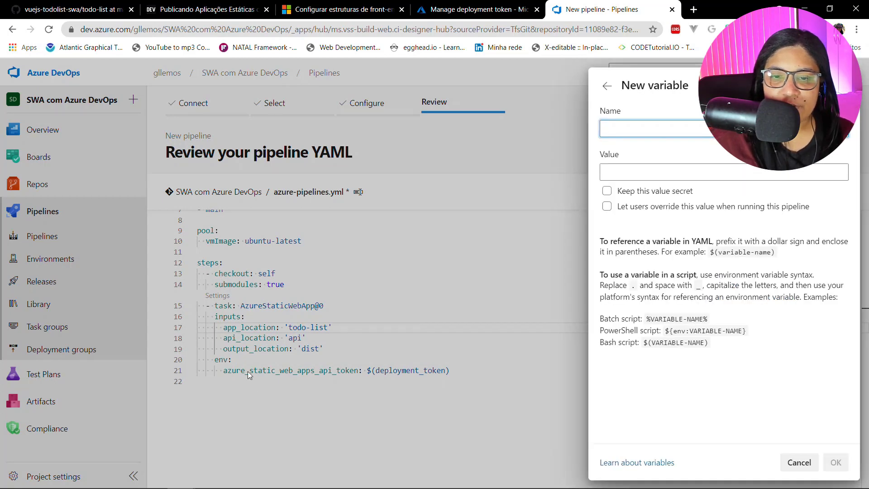
{"action": "key", "text": "Escape"}
{"action": "key", "text": "Escape"}
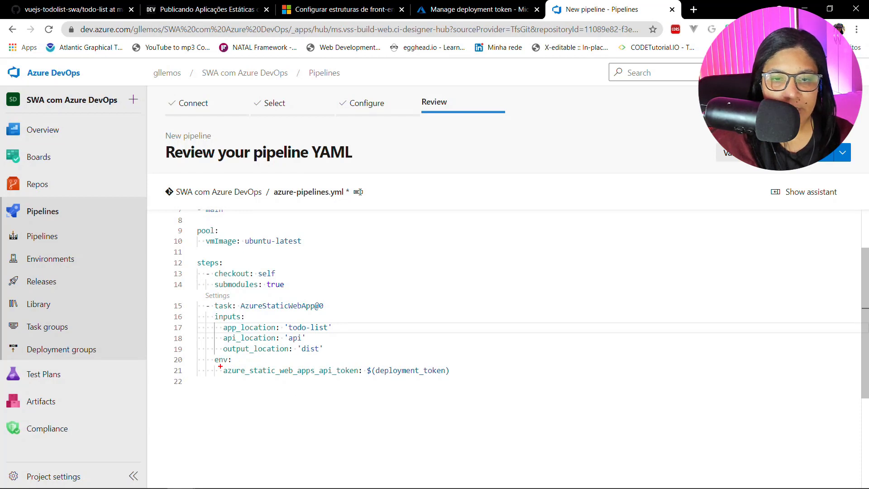
{"action": "mouse_move", "coordinate": [220, 366]}
{"action": "left_mouse_down"}
{"action": "mouse_move", "coordinate": [247, 387]}
{"action": "mouse_move", "coordinate": [469, 377]}
{"action": "left_mouse_up"}
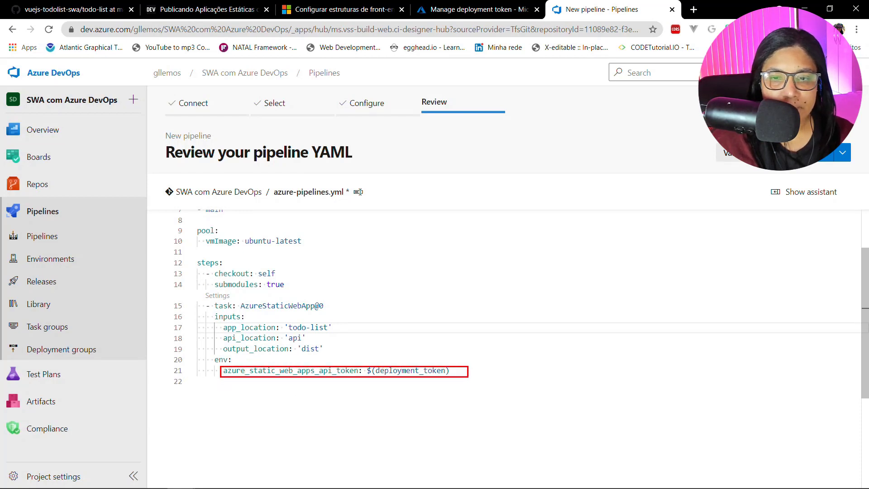
{"action": "key", "text": "Escape"}
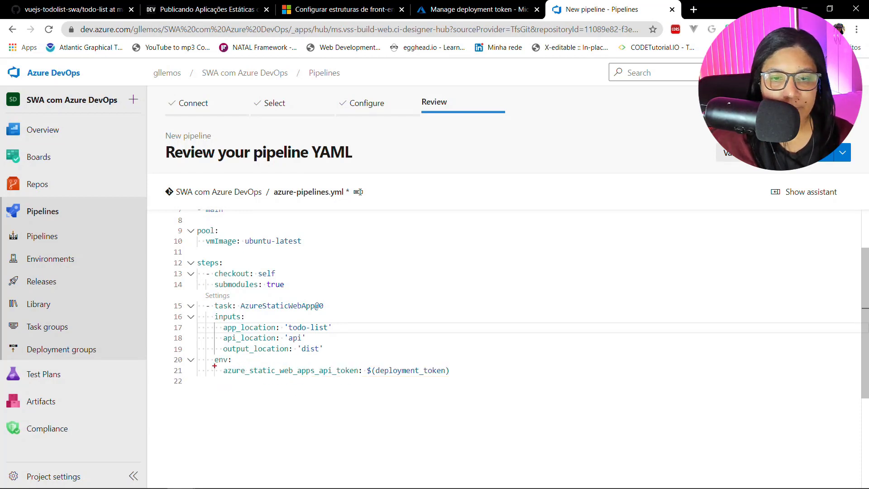
{"action": "left_click_drag", "start_coordinate": [214, 366], "coordinate": [471, 379]}
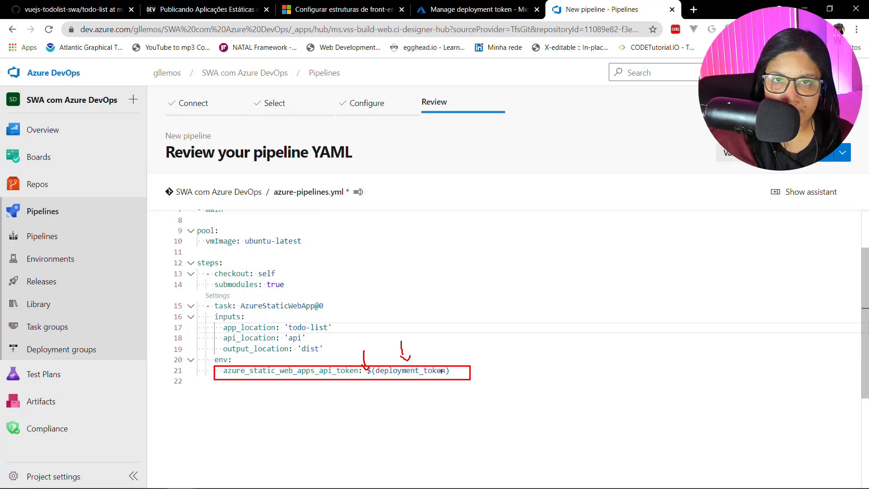
Add a pipeline variable named deployment_token, paste the deployment token as its value, keep it secret, and save the variables.
{"action": "left_click", "coordinate": [729, 153]}
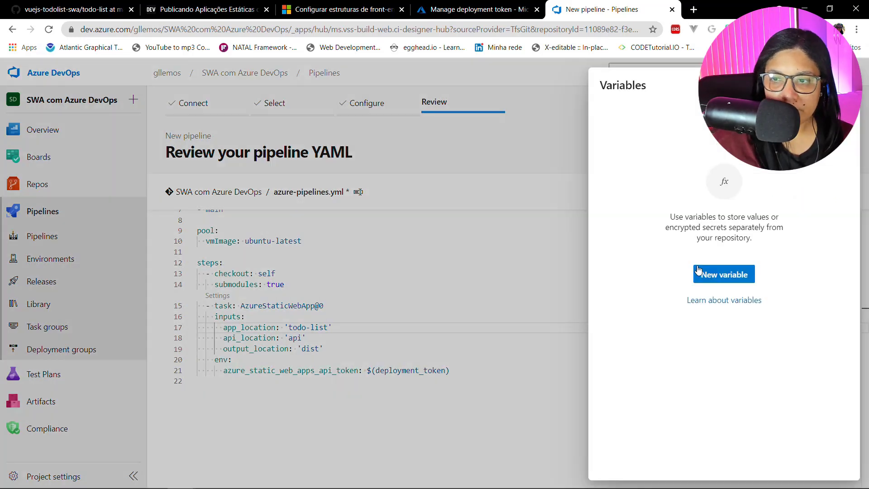
{"action": "left_click", "coordinate": [702, 274]}
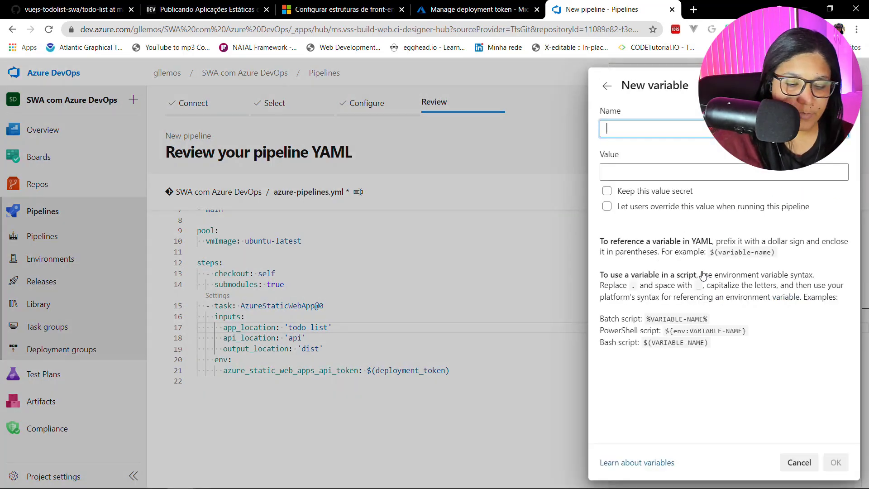
{"action": "type", "text": "deployment"}
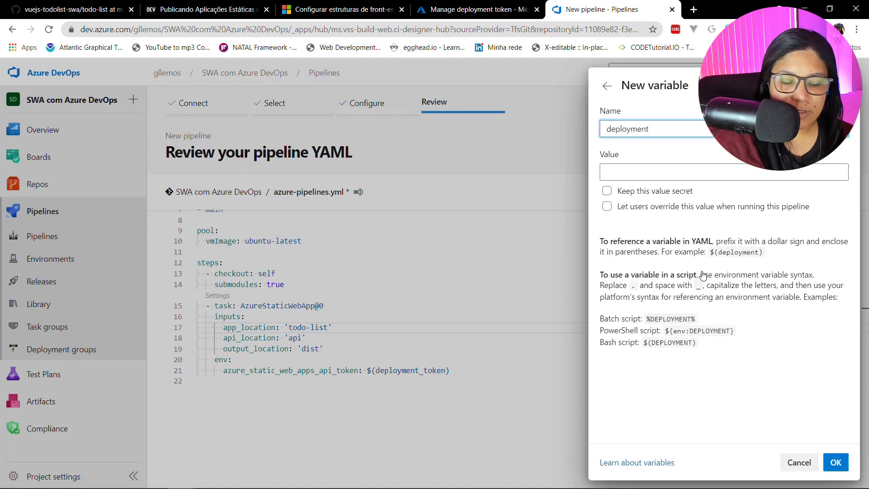
{"action": "type", "text": "_token"}
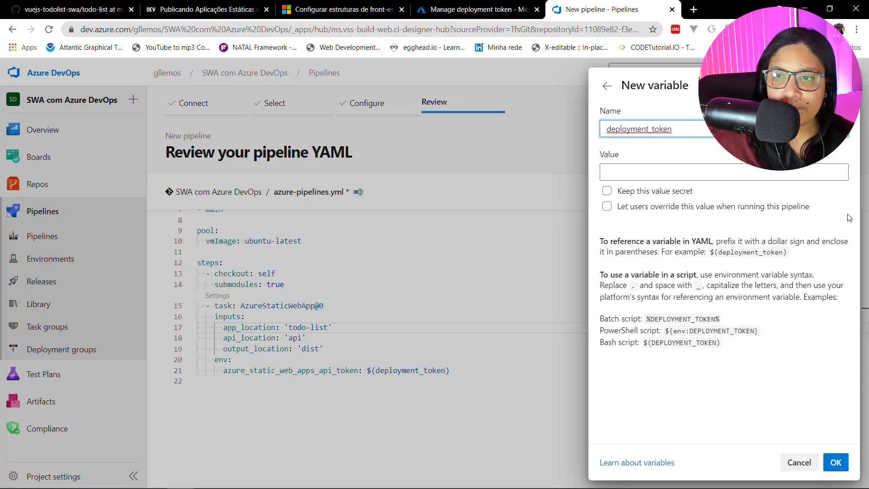
{"action": "key", "text": "alt+Tab"}
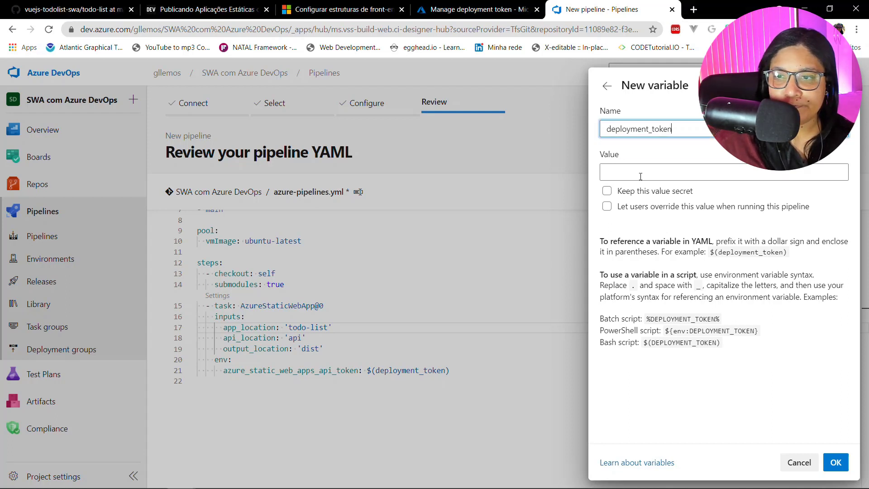
{"action": "left_click", "coordinate": [613, 172]}
{"action": "key", "text": "ctrl+v"}
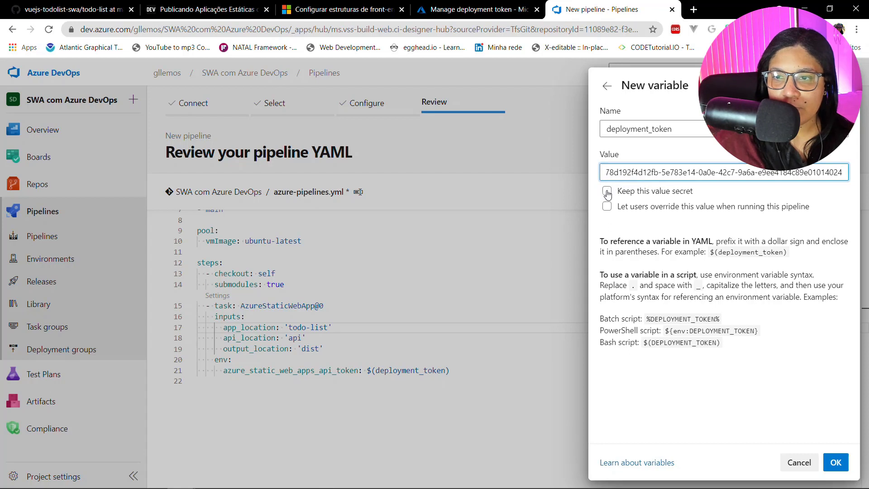
{"action": "key", "text": "Home"}
{"action": "left_click", "coordinate": [607, 192]}
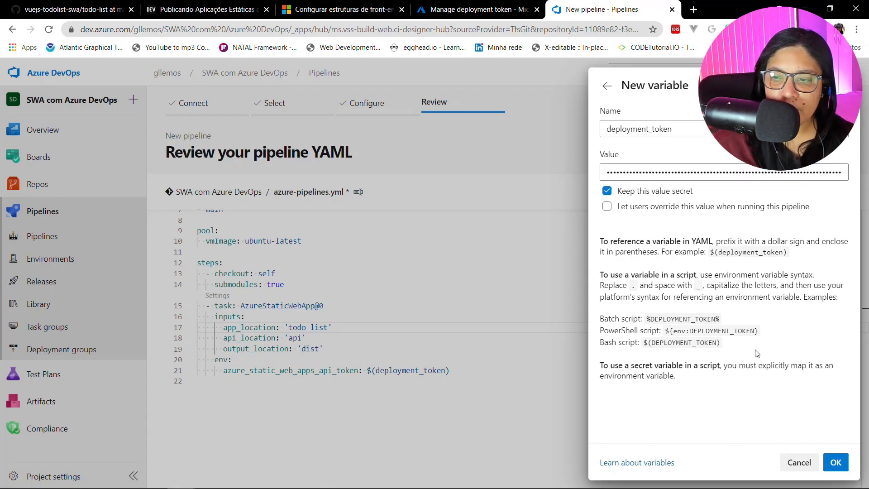
{"action": "left_click", "coordinate": [836, 462]}
{"action": "left_click", "coordinate": [833, 466]}
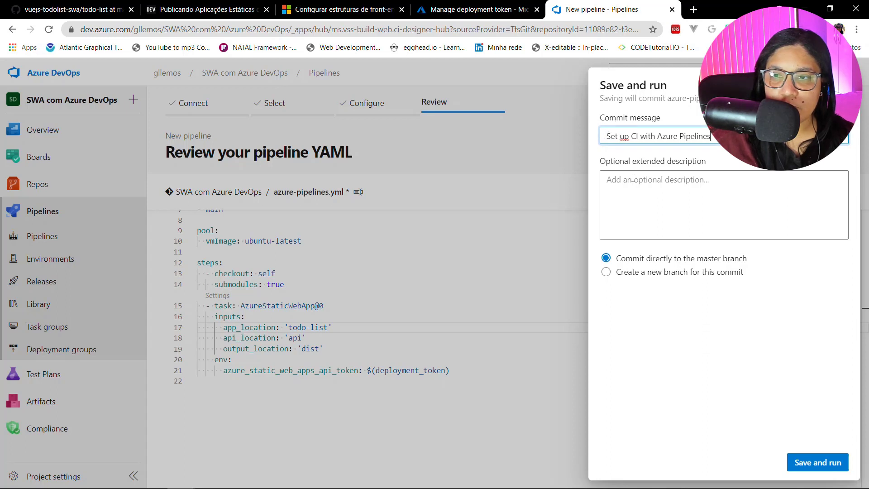
Save and run the pipeline, committing directly to the master branch with the default message and no extended description.
{"action": "left_click", "coordinate": [617, 185]}
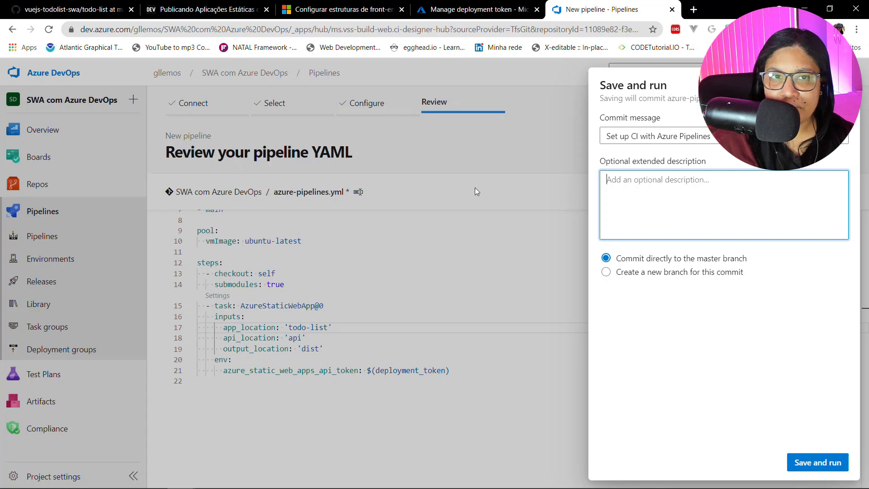
{"action": "left_click", "coordinate": [72, 9]}
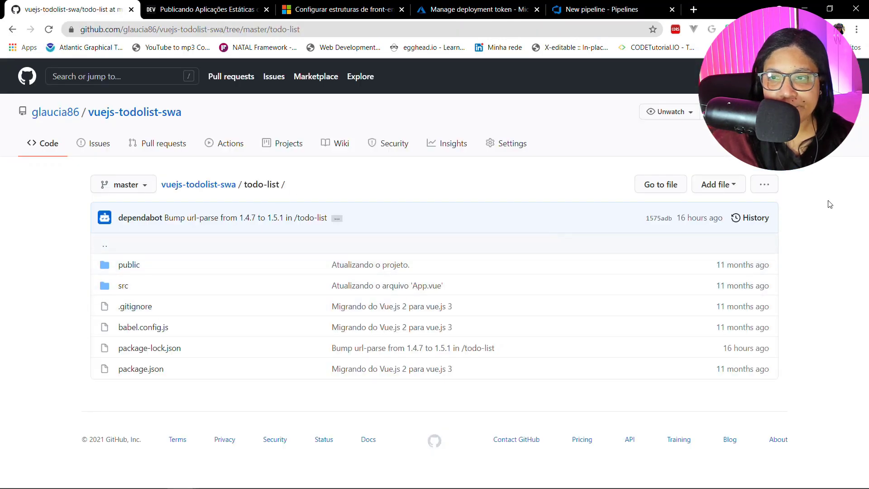
{"action": "left_click", "coordinate": [195, 185]}
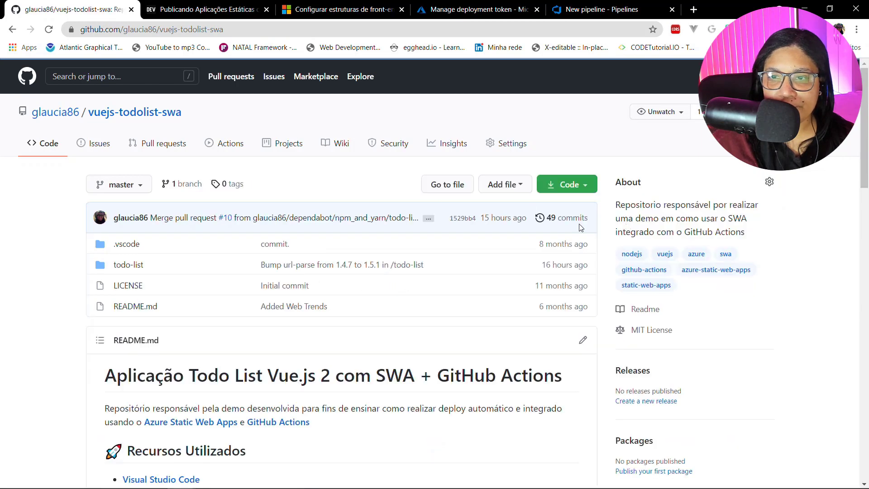
{"action": "left_click", "coordinate": [579, 4]}
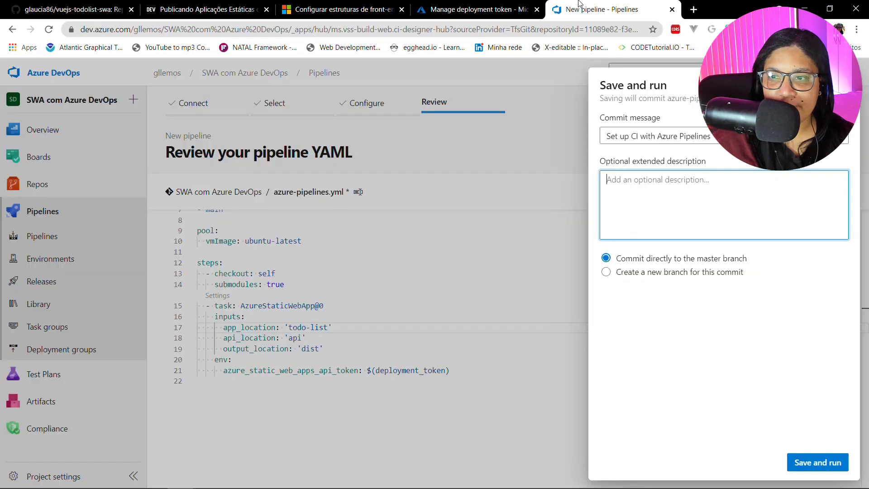
{"action": "left_click", "coordinate": [793, 465]}
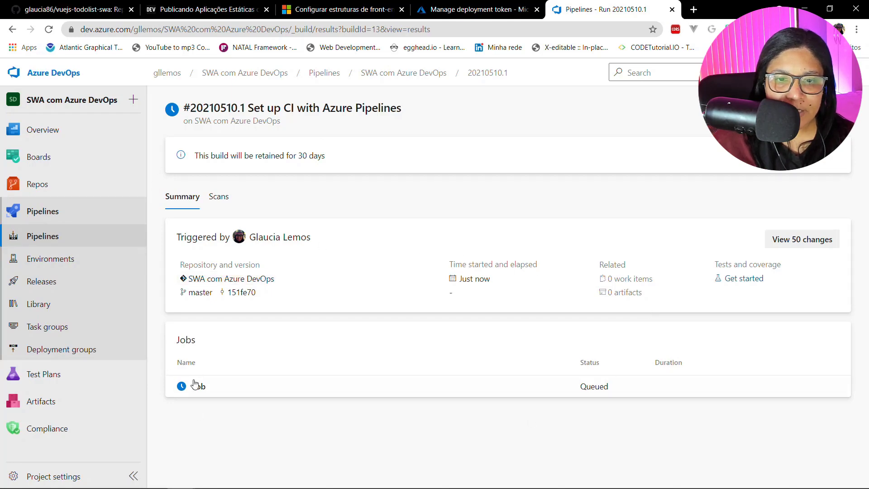
Open the pipeline run's job to follow the progress of its tasks in the log.
{"action": "left_click", "coordinate": [233, 392]}
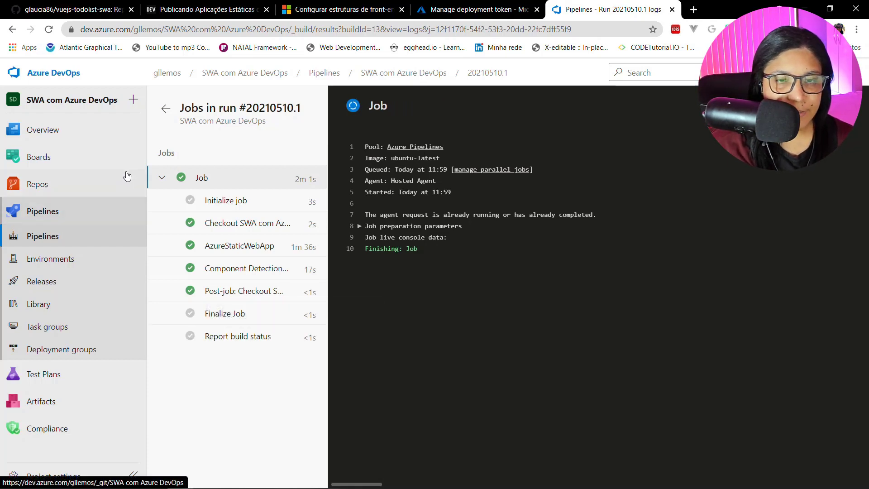
{"action": "left_click", "coordinate": [464, 226]}
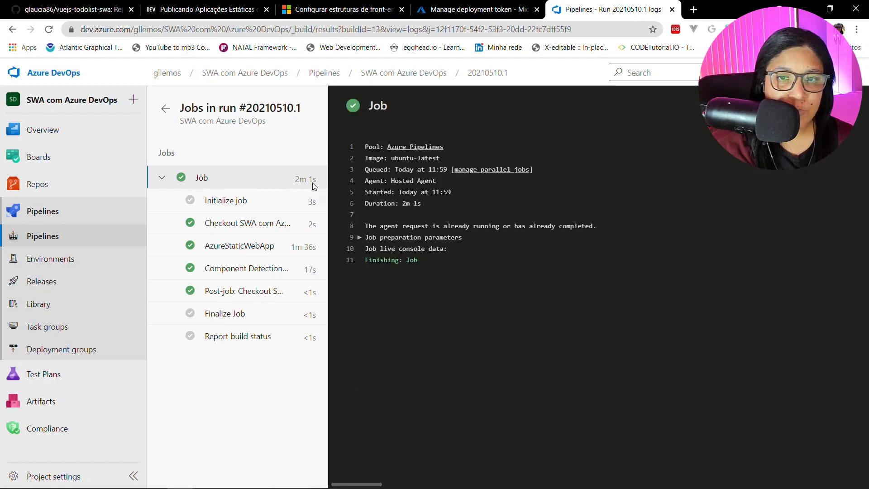
{"action": "mouse_move", "coordinate": [313, 185]}
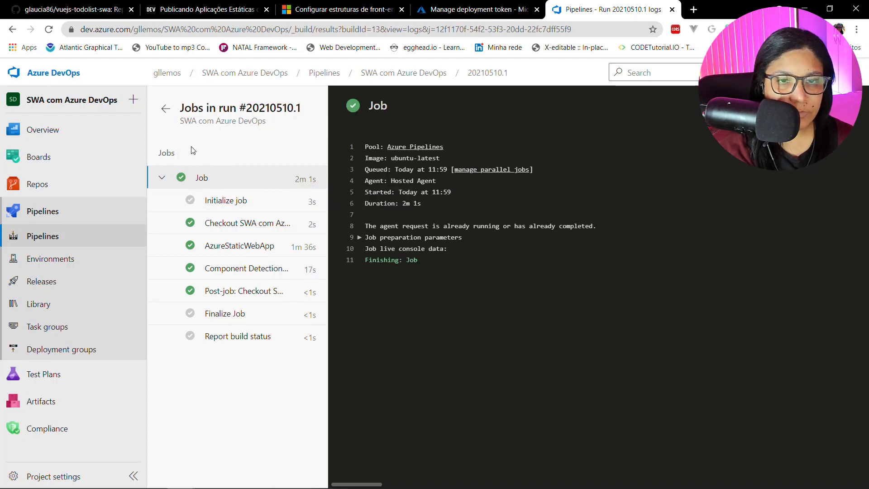
{"action": "mouse_move", "coordinate": [148, 109]}
{"action": "left_mouse_down"}
{"action": "mouse_move", "coordinate": [235, 352]}
{"action": "mouse_move", "coordinate": [315, 392]}
{"action": "mouse_move", "coordinate": [331, 391]}
{"action": "mouse_move", "coordinate": [330, 401]}
{"action": "left_mouse_up"}
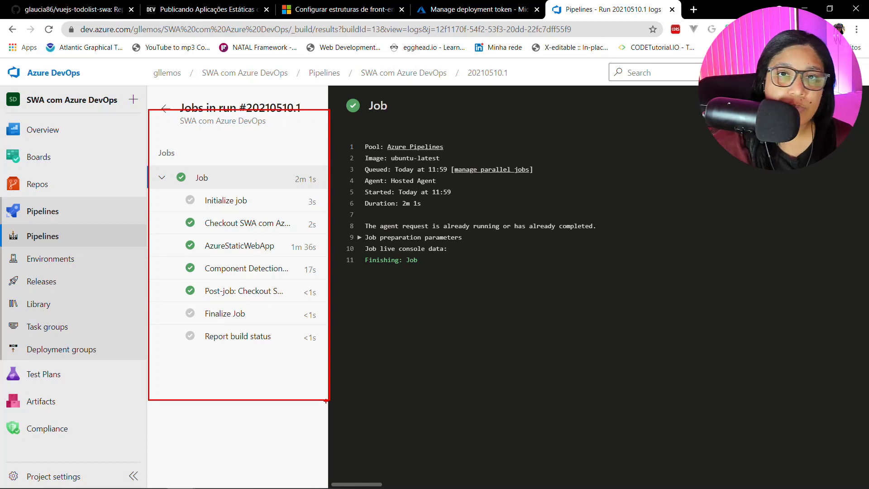
Switch to the Azure portal, refresh the swa-devops overview without the deployment token pane, and open the static web app's URL.
{"action": "left_click", "coordinate": [443, 15]}
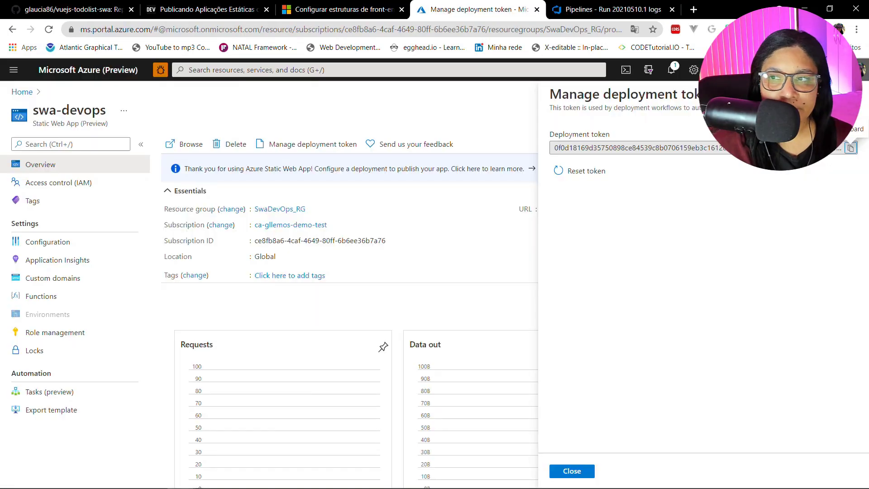
{"action": "key", "text": "Escape"}
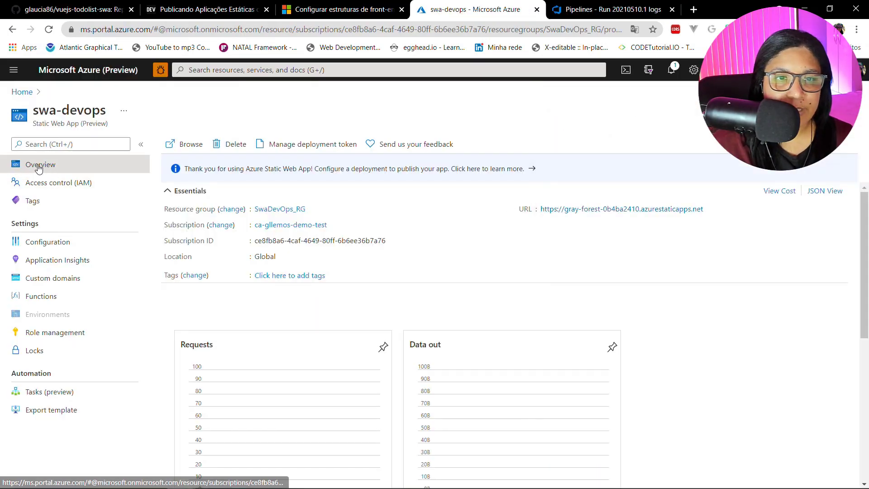
{"action": "left_click", "coordinate": [48, 30]}
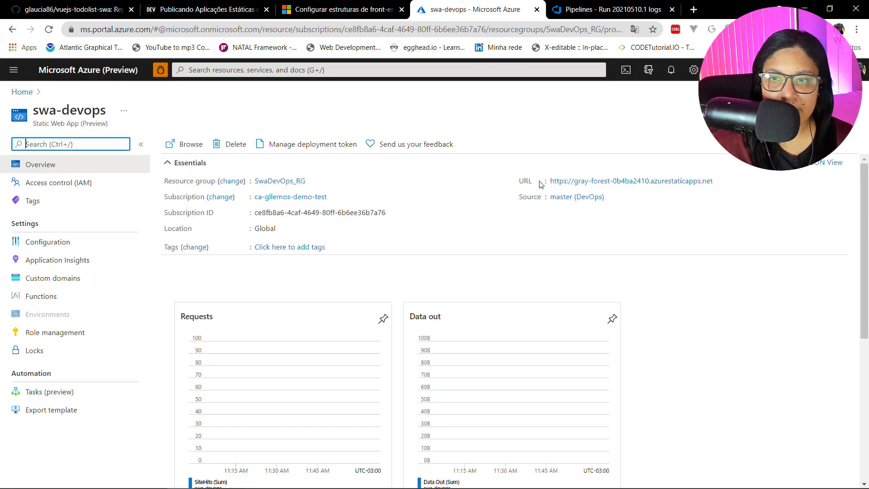
{"action": "left_click", "coordinate": [559, 182]}
{"action": "left_click", "coordinate": [519, 13]}
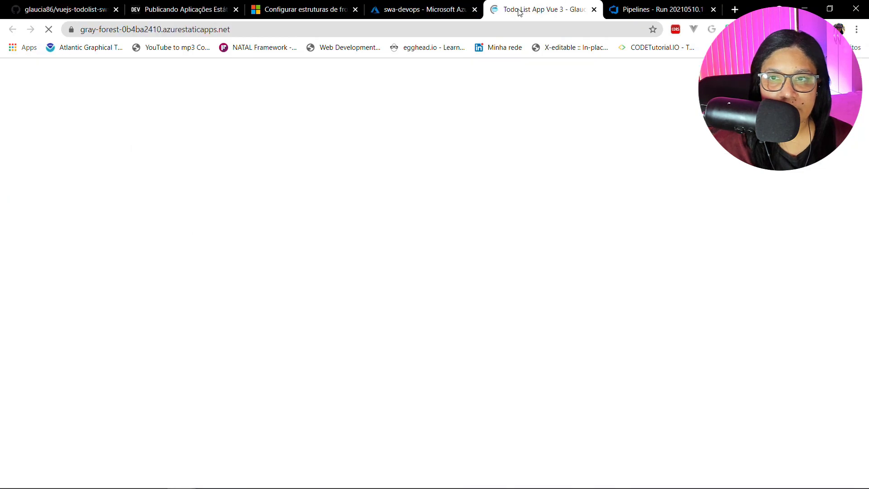